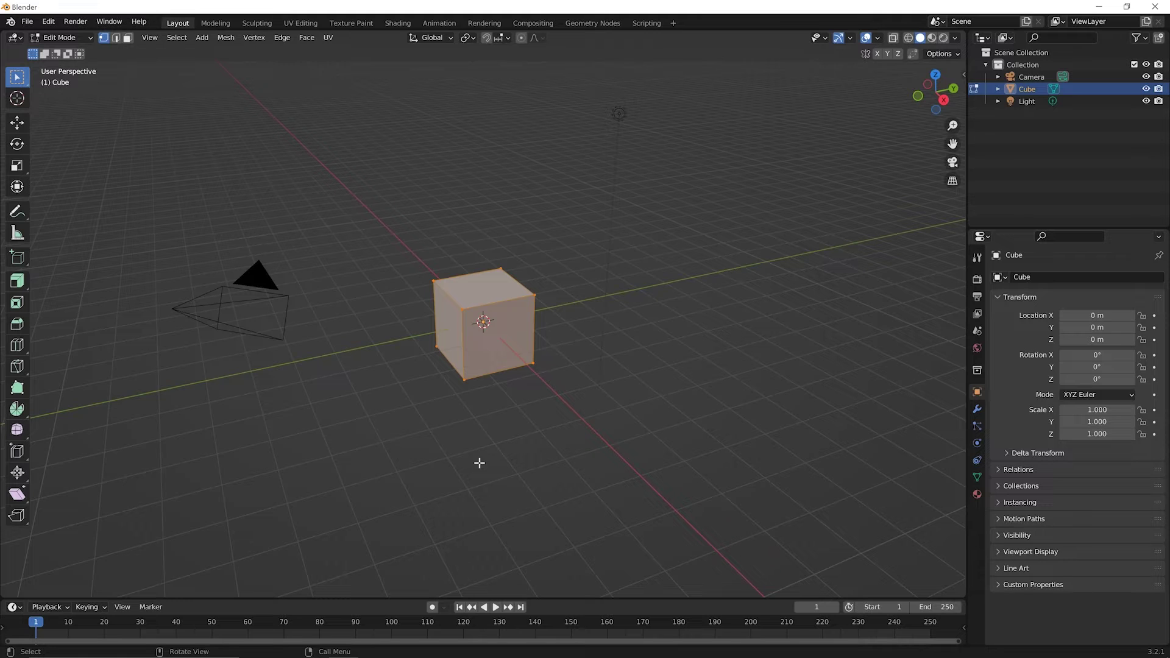
Deselect the whole cube, widen the tool list to show tool names, and activate the Spin tool
key("alt+a")
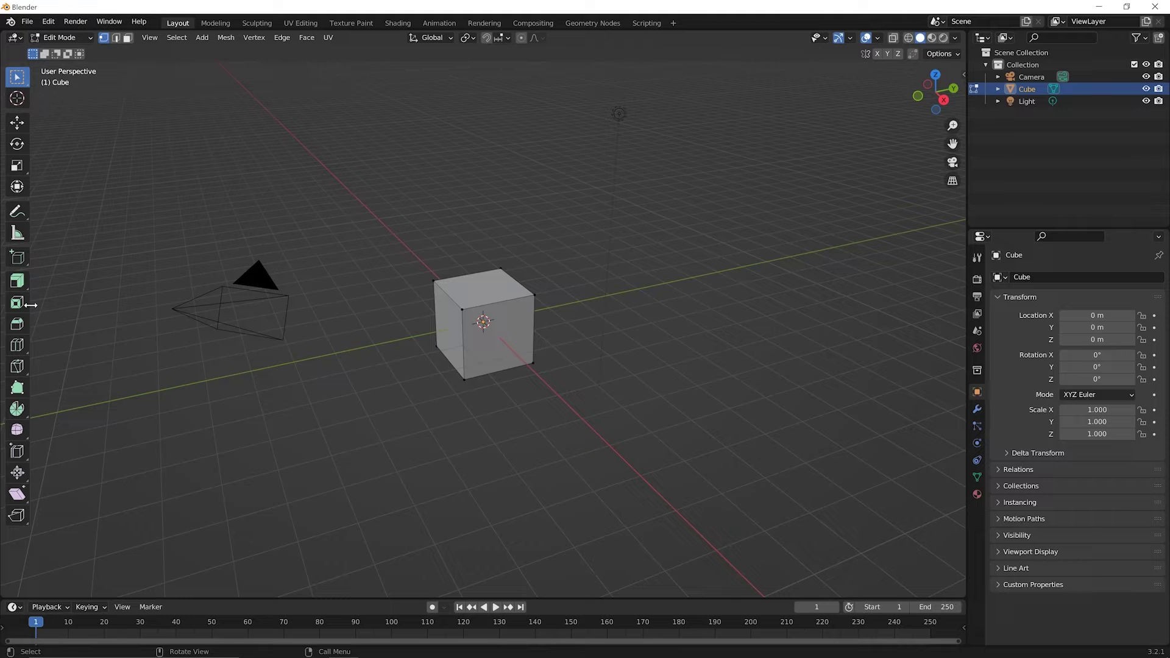
left_click_drag(30, 305, 148, 297)
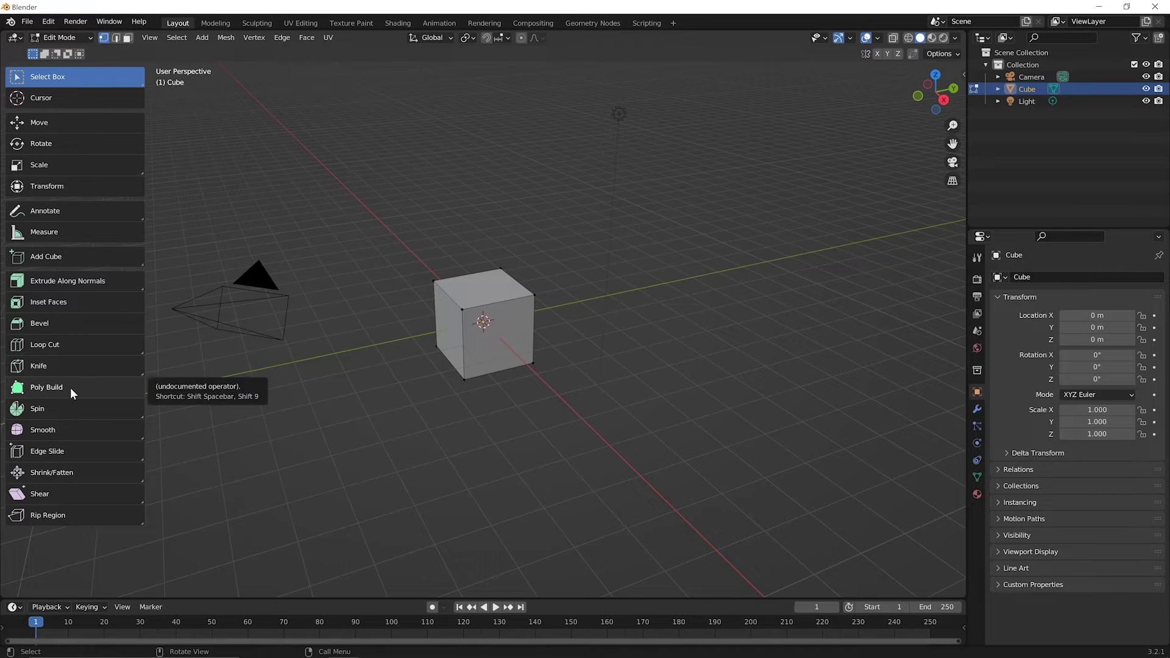
left_click(46, 407)
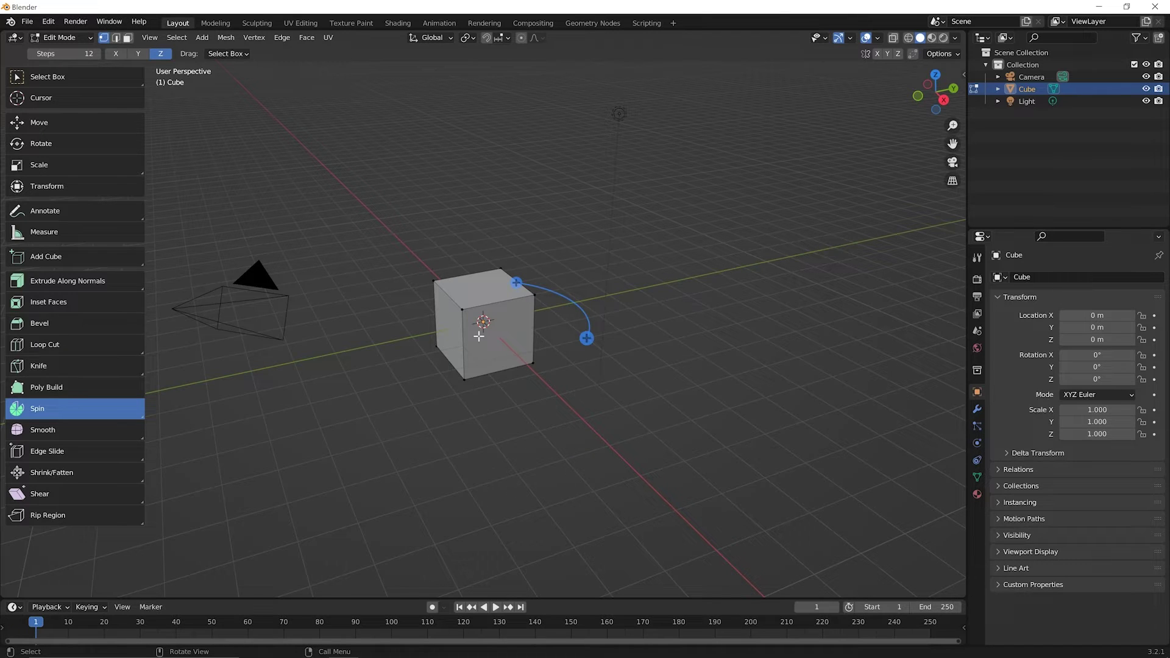
Select all the cube's faces in face select mode through a wireframe X-ray display, and return to solid shading
left_click(908, 38)
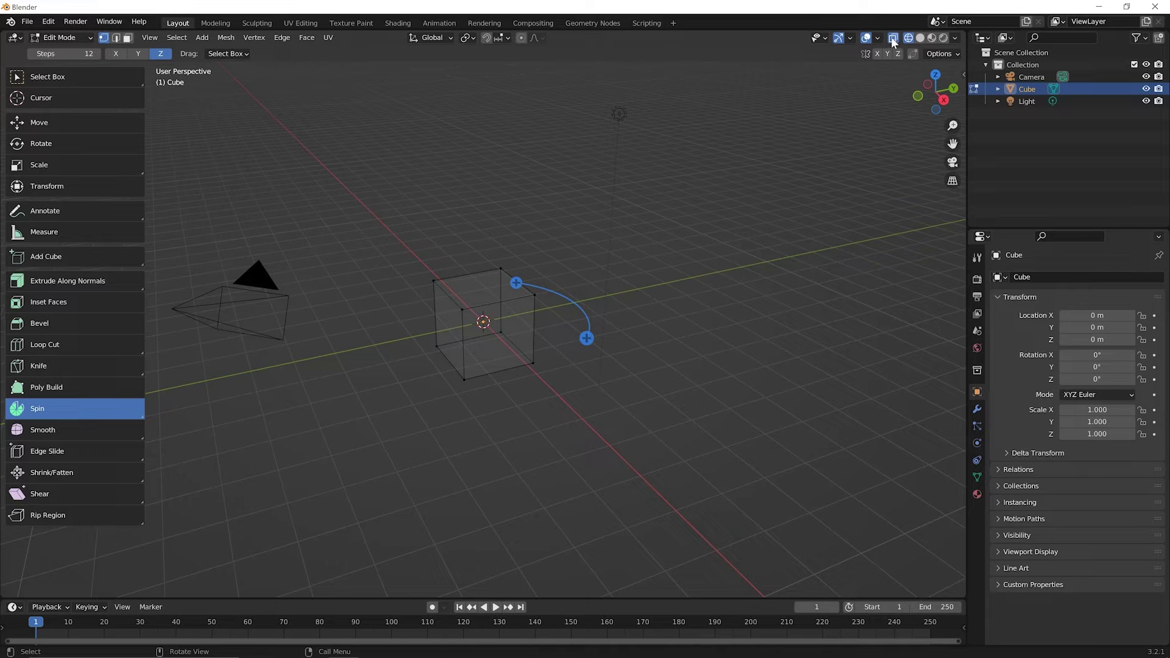
left_click(893, 38)
key("3")
left_click_drag(385, 229, 579, 425)
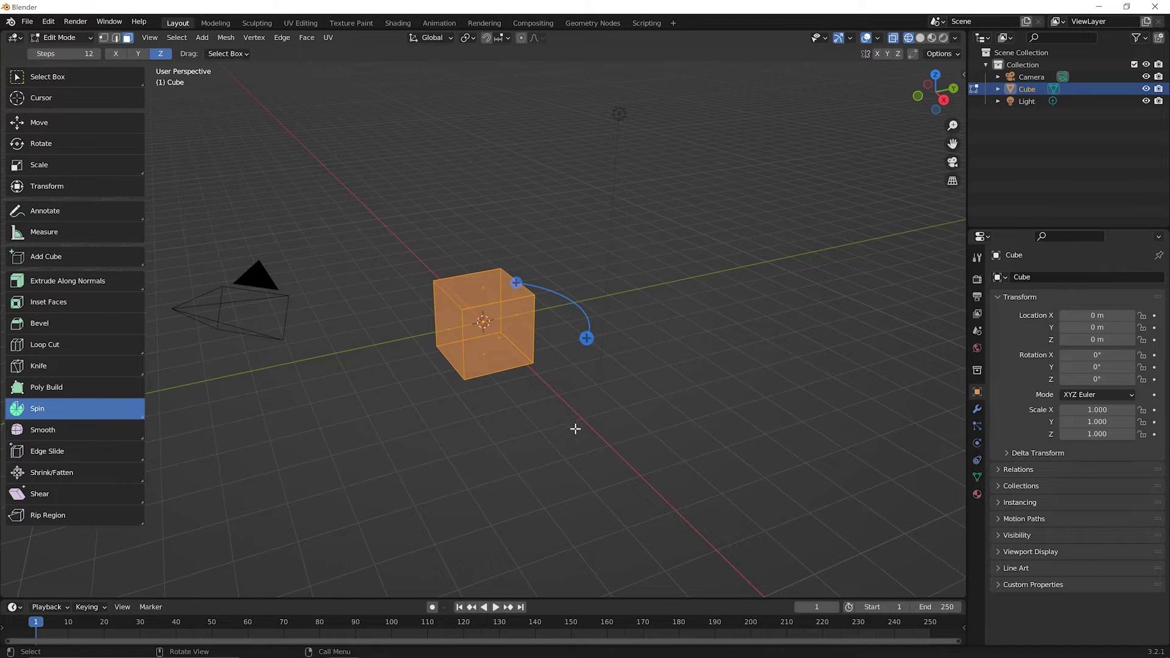
left_click(920, 38)
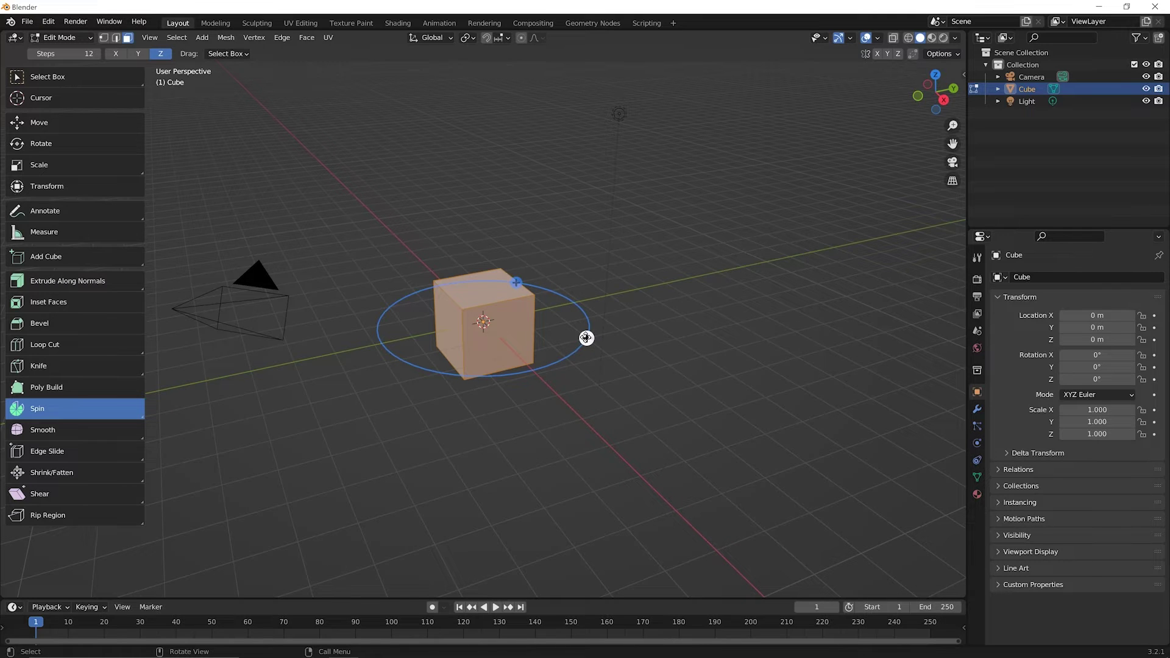
Try spinning the selected cube around its own centre about the Z axis, and undo the spin
left_click_drag(586, 338, 522, 425)
mouse_move(571, 383)
left_mouse_down()
mouse_move(608, 331)
mouse_move(569, 393)
mouse_move(488, 437)
mouse_move(531, 417)
mouse_move(591, 338)
mouse_move(556, 381)
left_mouse_up()
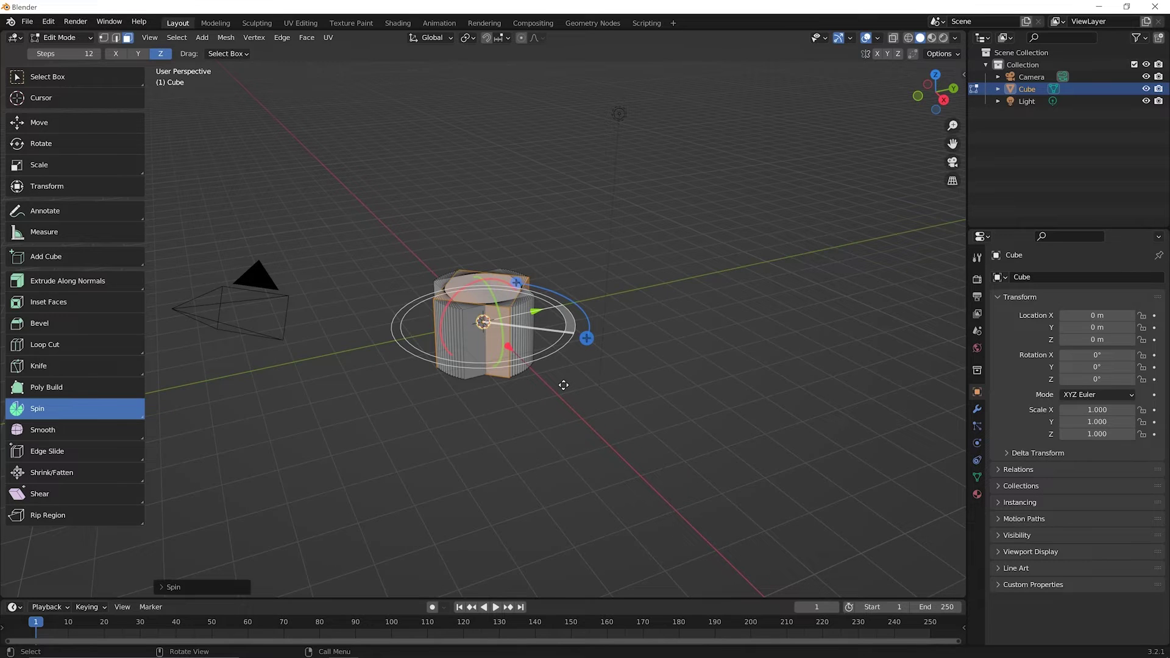
key("ctrl")
key("ctrl+z")
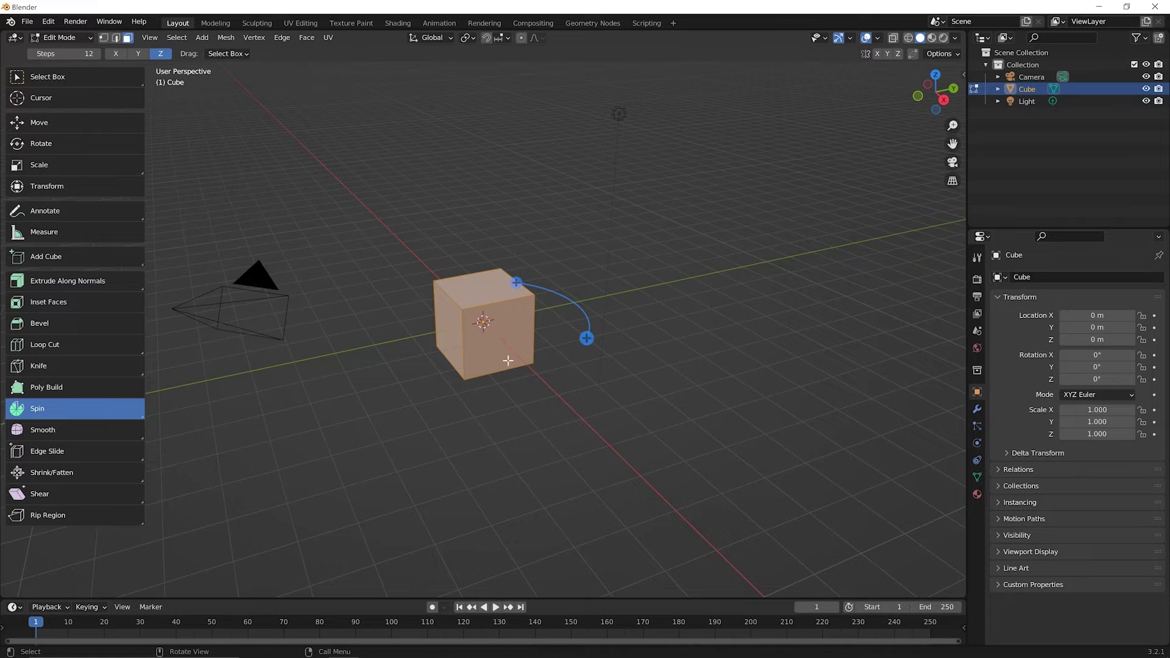
Place the 3D cursor away from the cube, near the negative side of the Y axis
scroll(454, 433, "down", 2)
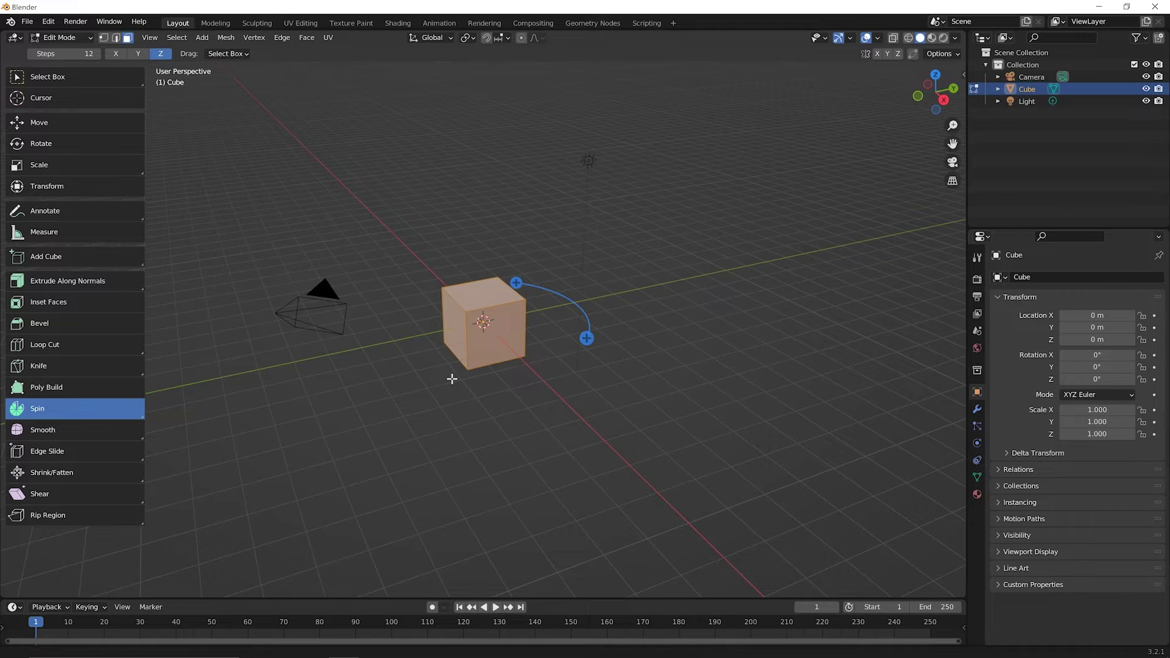
middle_click_drag(452, 379, 528, 359)
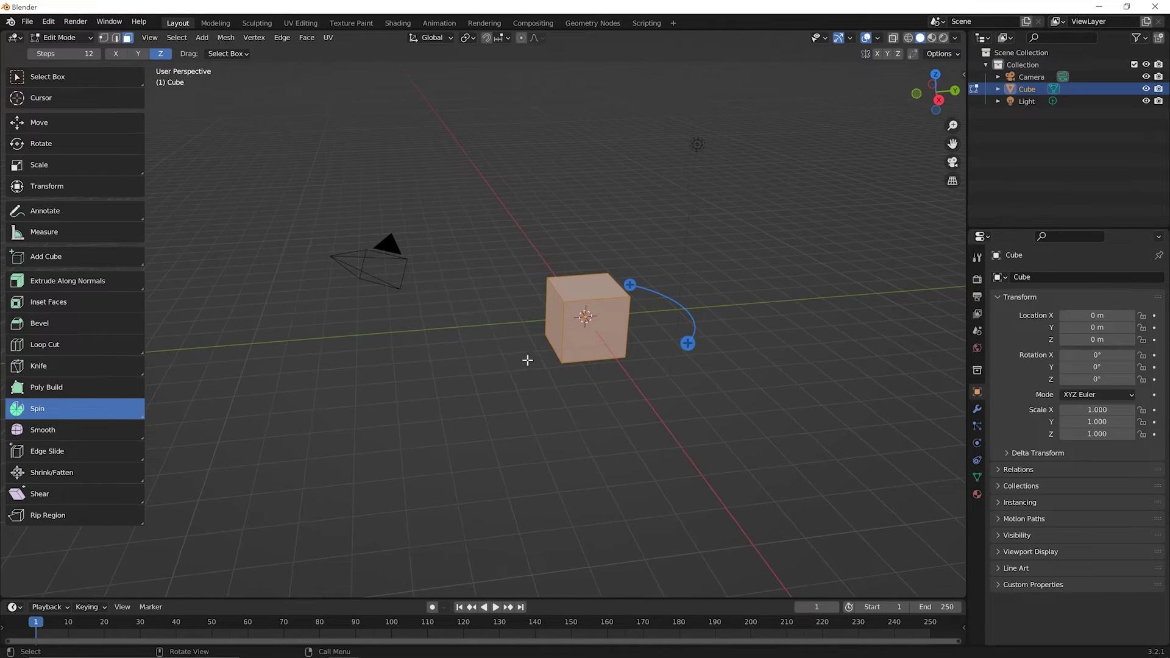
key("shift")
right_click(419, 332, "shift")
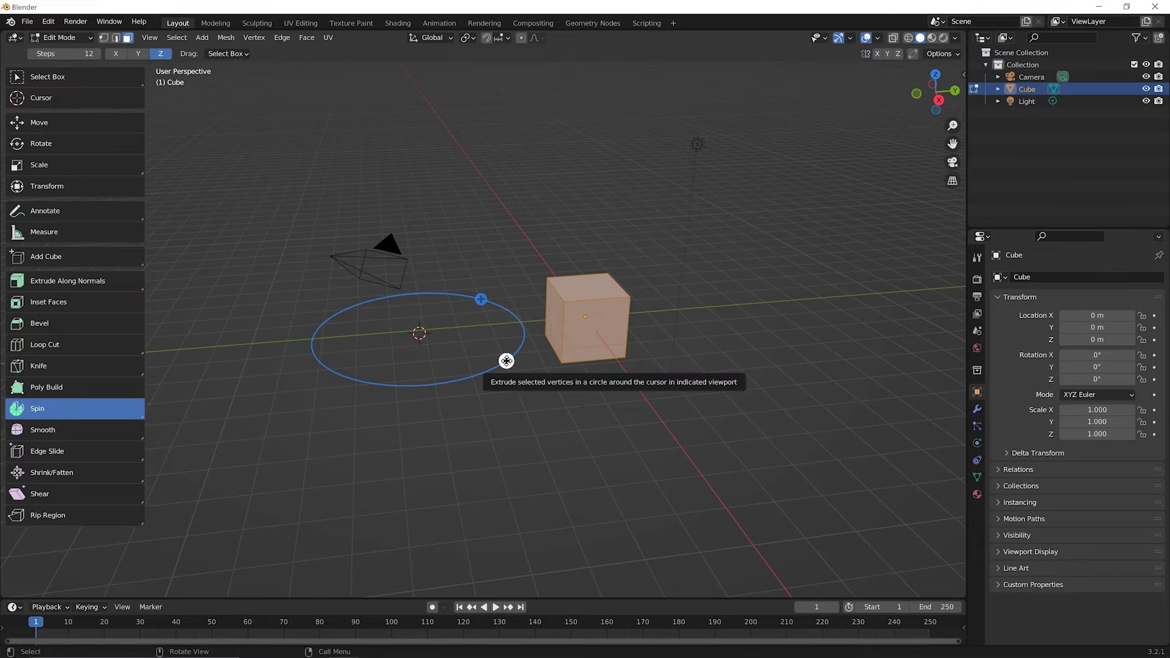
Spin the whole cube around the 3D cursor about Z, with 54 steps and an angle of 308°
left_click_drag(506, 361, 785, 302)
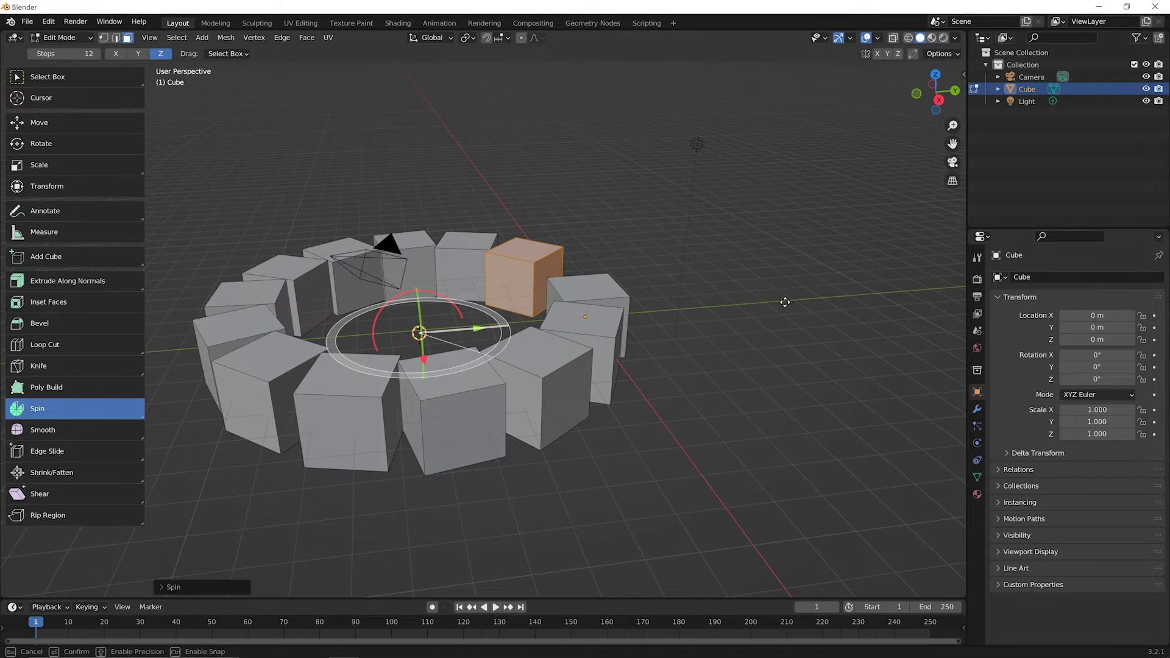
left_click_drag(784, 302, 784, 302)
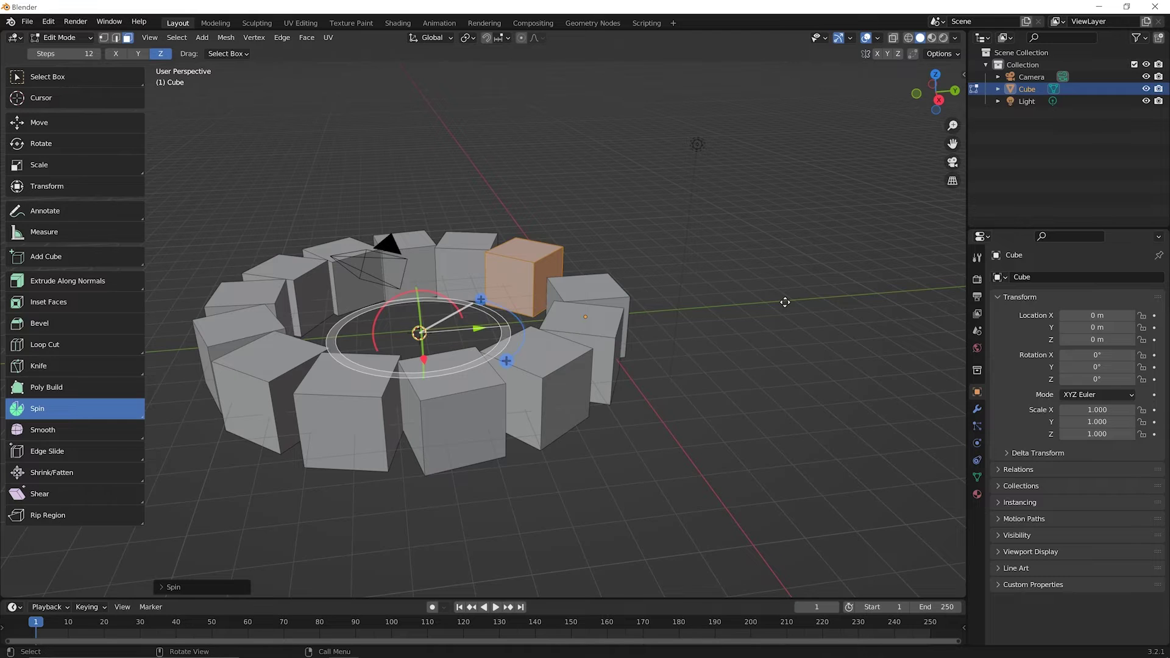
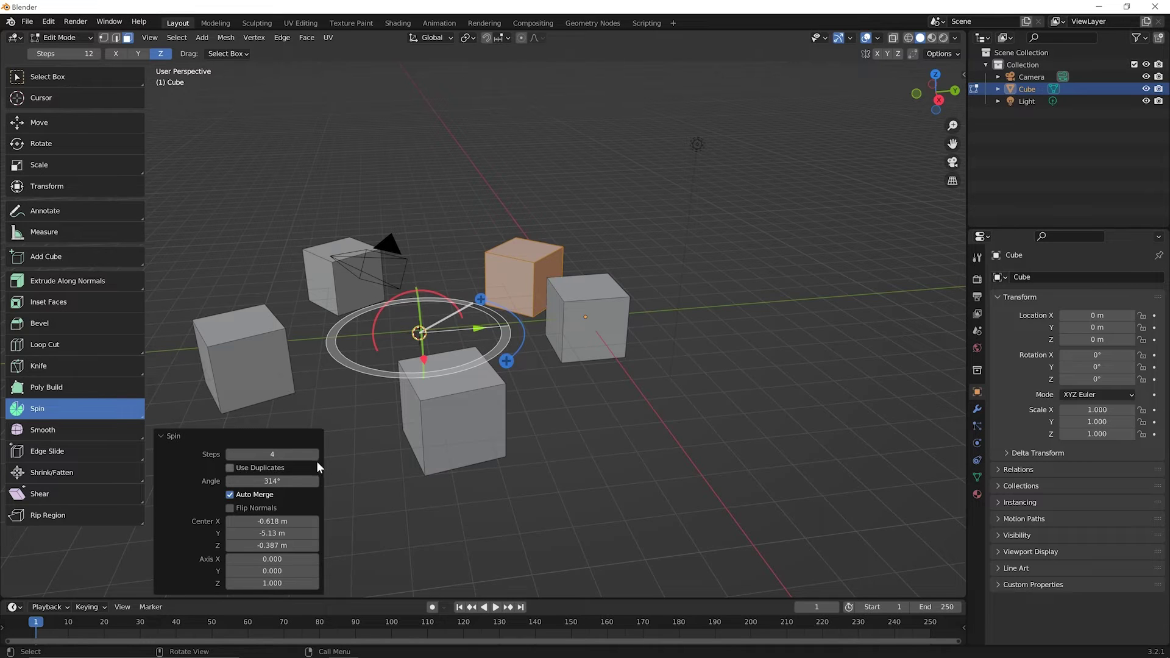
left_click_drag(272, 454, 378, 423)
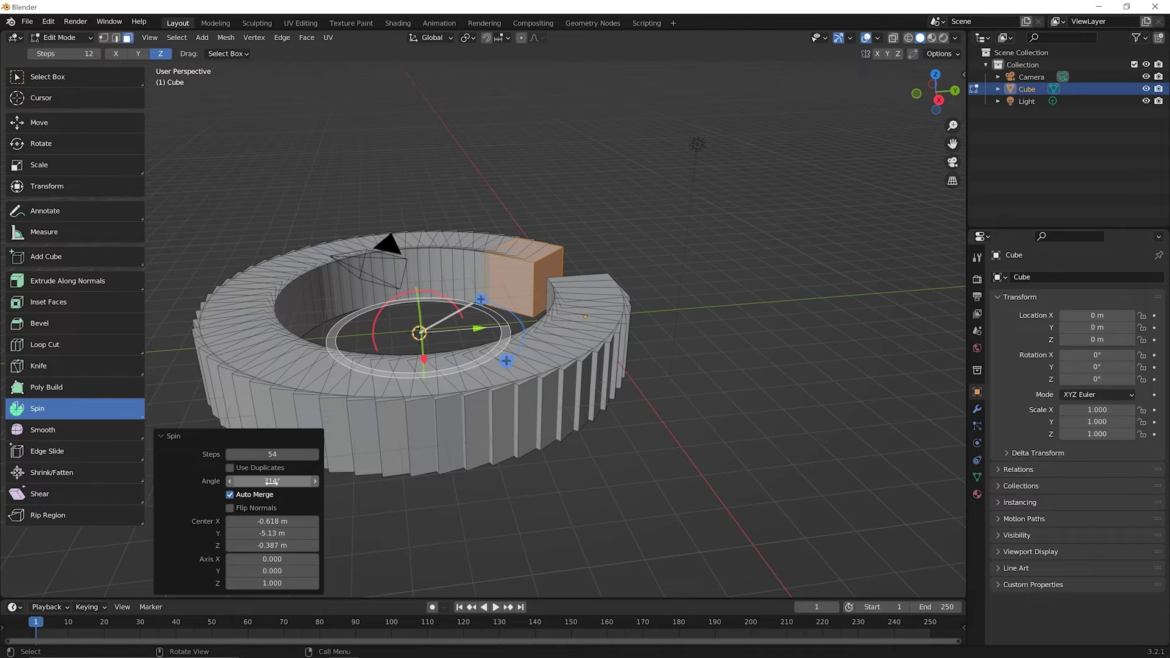
left_click_drag(282, 481, 269, 480)
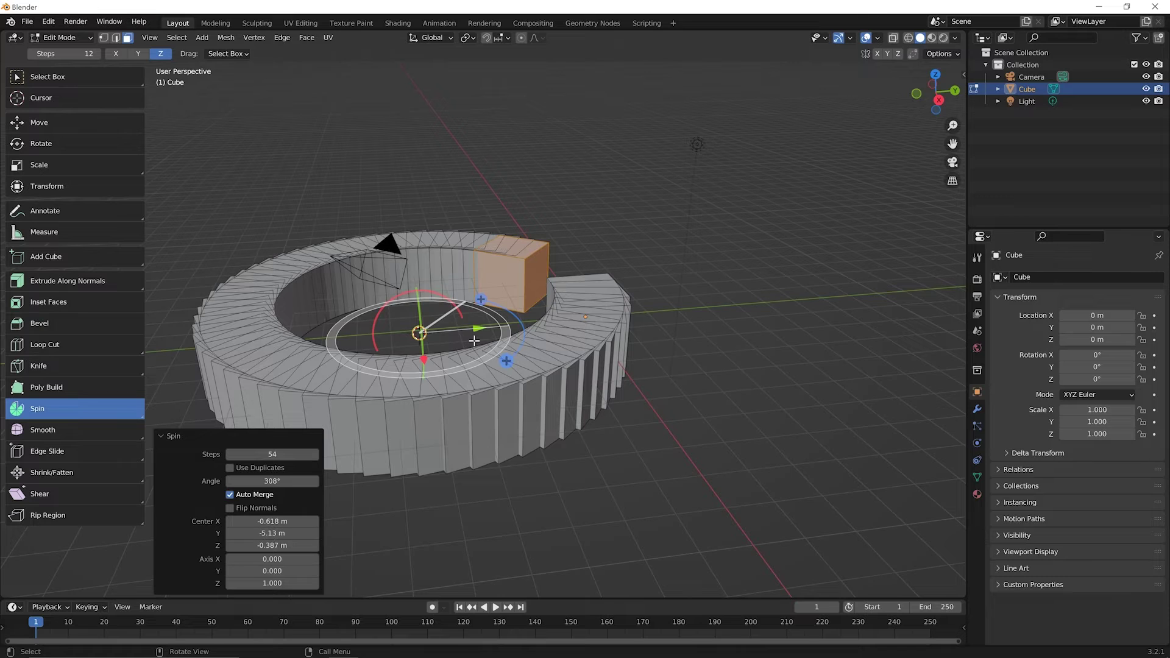
Shift the spin's centre X to 1.63 m and tilt its axis to X -0.640 and Y -0.010
mouse_move(258, 522)
left_mouse_down()
mouse_move(286, 522)
mouse_move(231, 523)
mouse_move(277, 522)
left_mouse_up()
left_click(273, 533)
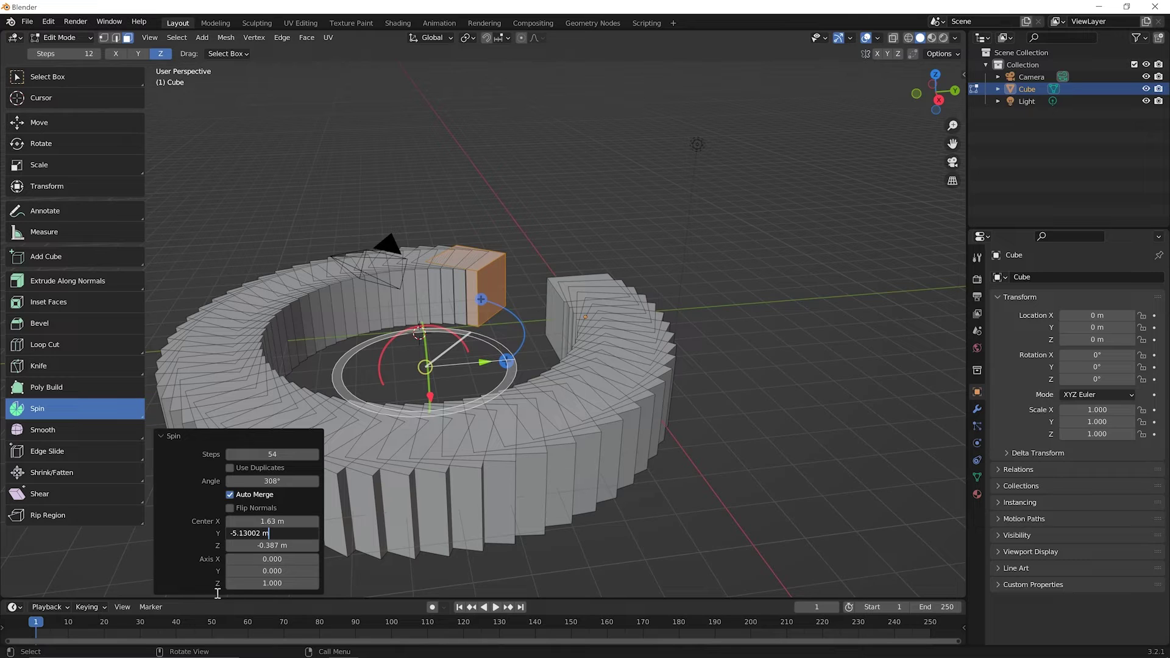
key("Return")
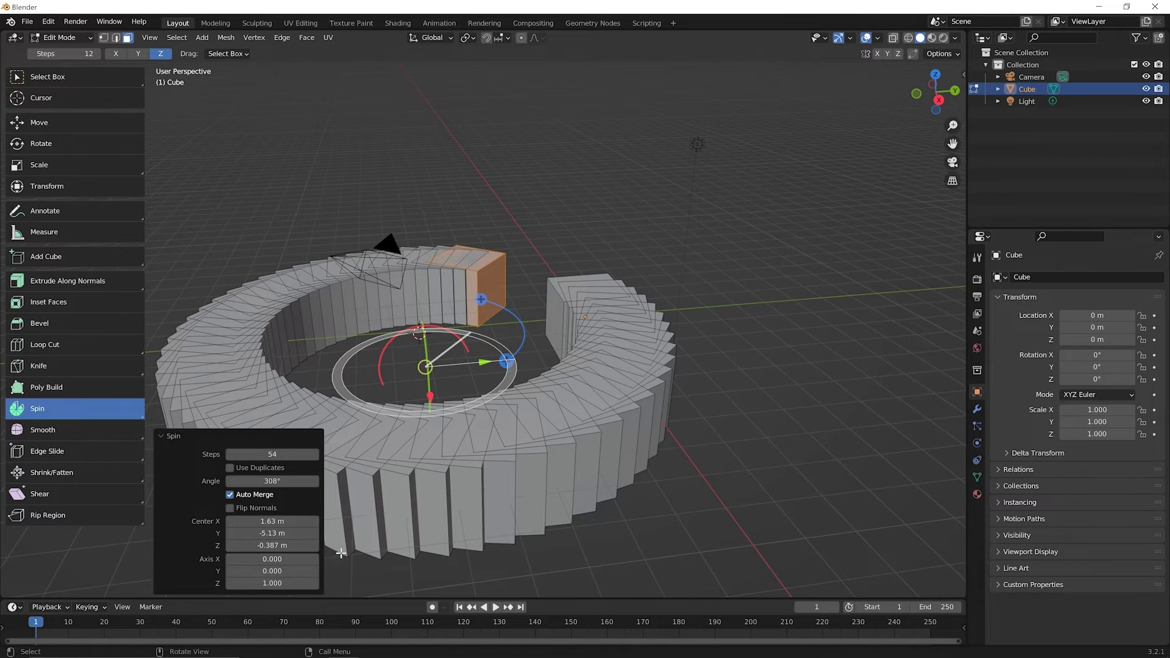
left_click_drag(271, 560, 274, 583)
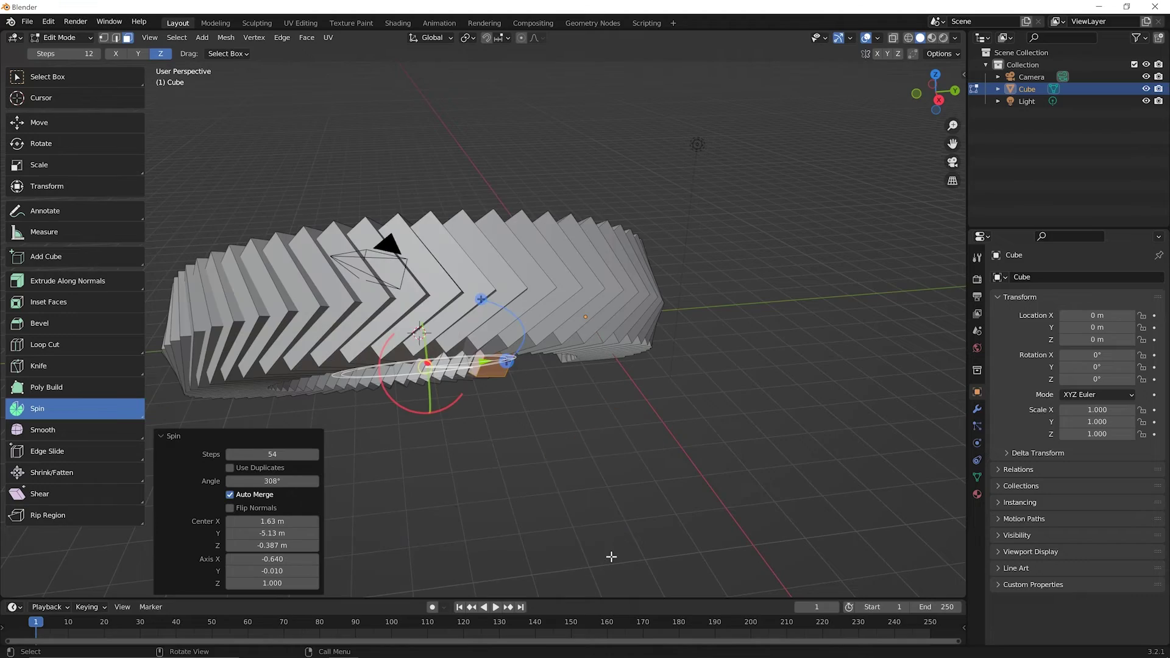
mouse_move(612, 554)
middle_mouse_down()
mouse_move(588, 496)
mouse_move(525, 475)
mouse_move(475, 494)
mouse_move(514, 546)
mouse_move(588, 509)
mouse_move(711, 504)
mouse_move(825, 572)
mouse_move(733, 527)
mouse_move(640, 551)
mouse_move(619, 543)
middle_mouse_up()
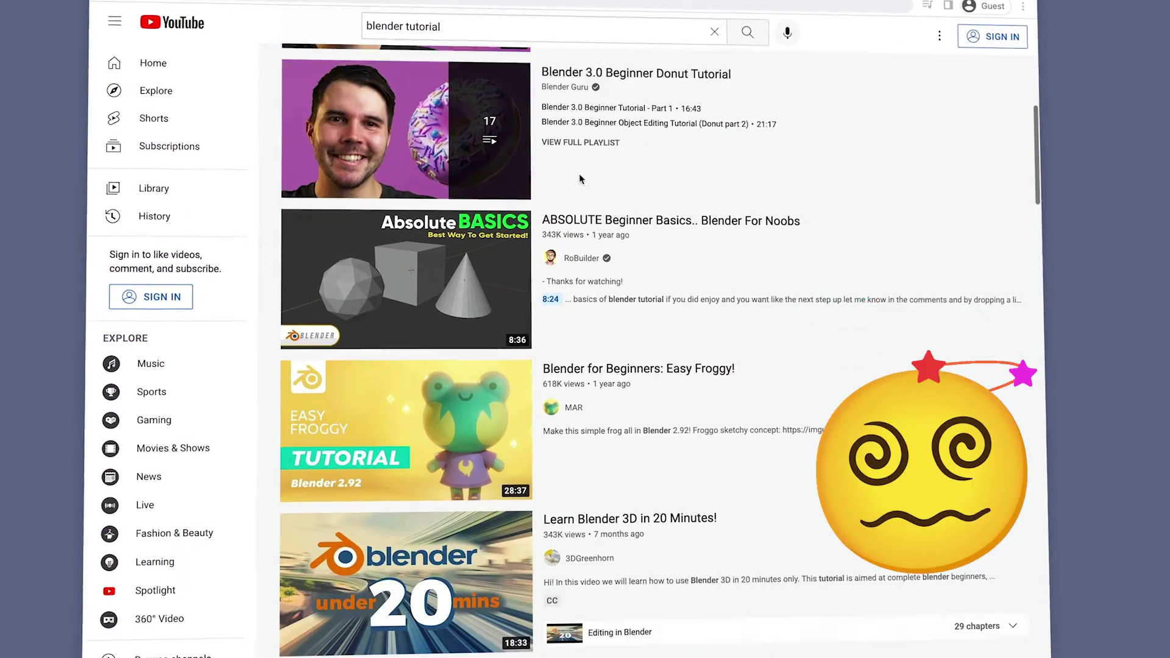
scroll(581, 176, "down", 4)
scroll(580, 175, "down", 8)
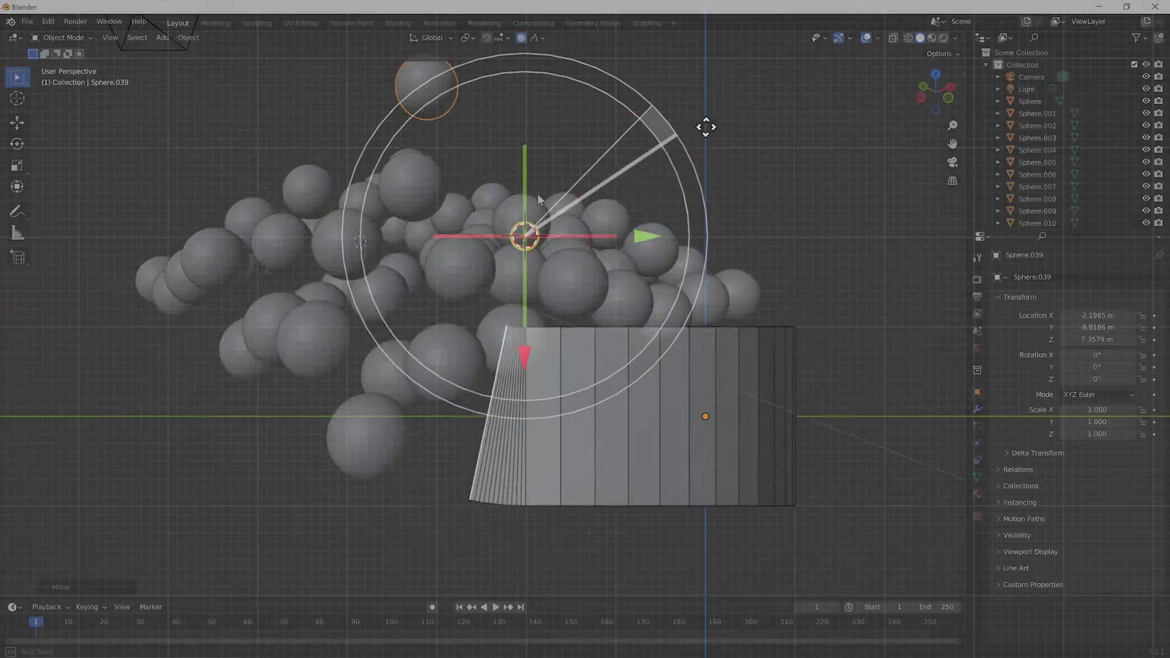
left_click_drag(705, 125, 712, 282)
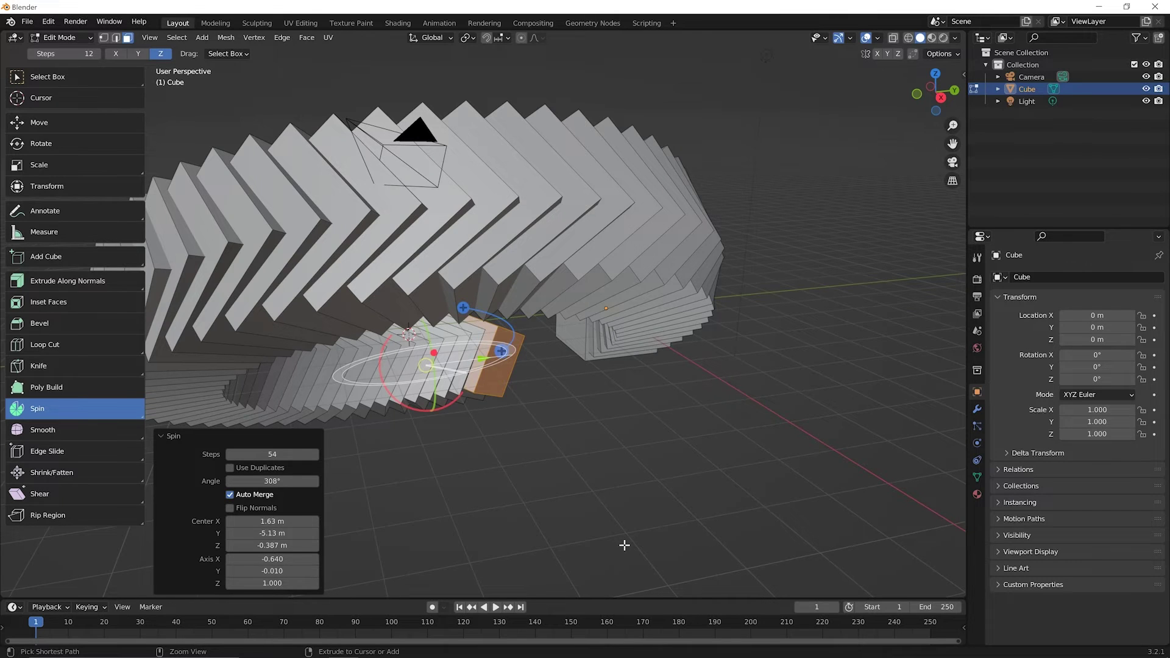
Undo the whole-cube spin and spin only the near upper vertex 243° around the 3D cursor in 54 steps
key("ctrl+z")
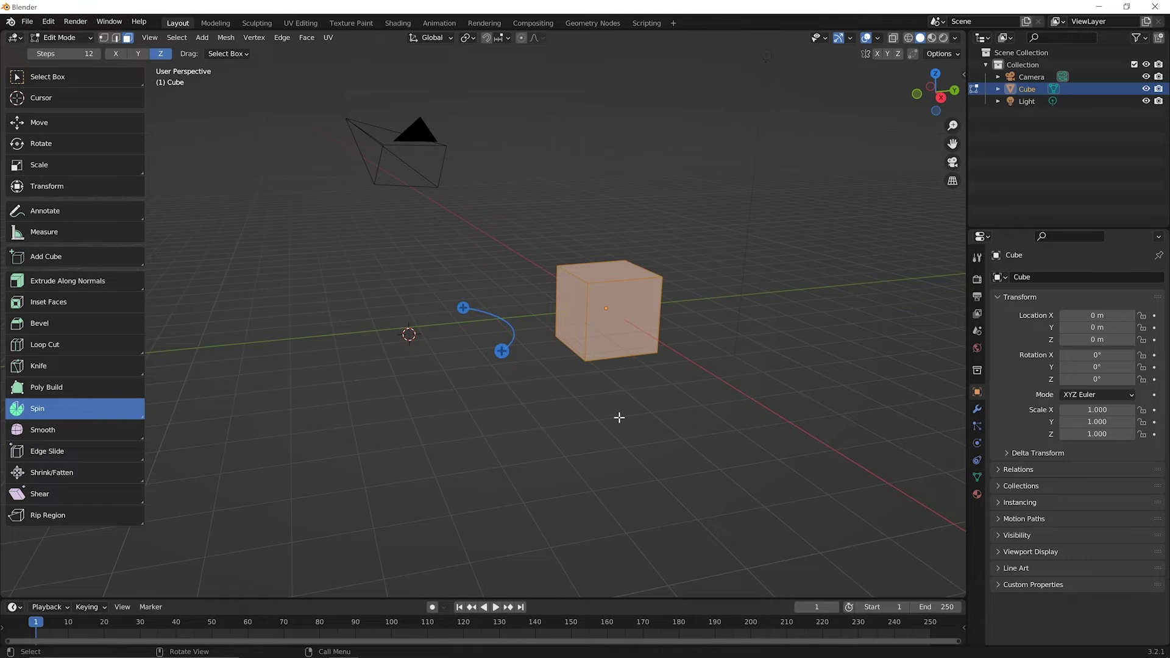
key("1")
left_click(603, 407)
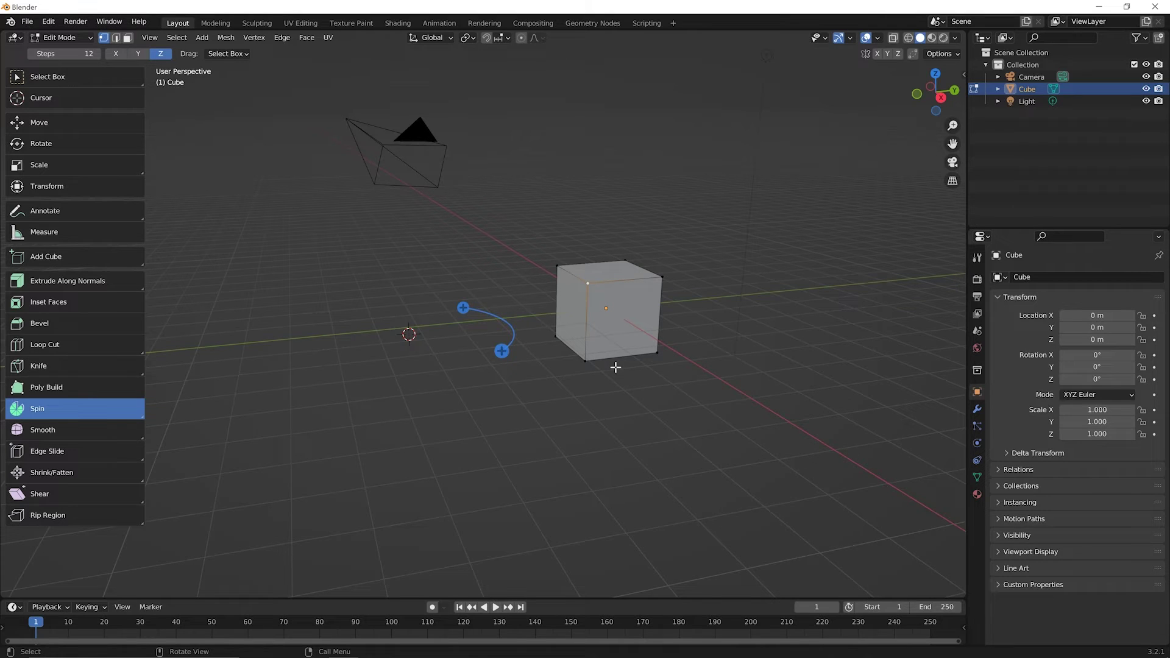
left_click(502, 350)
left_click_drag(502, 351, 432, 284)
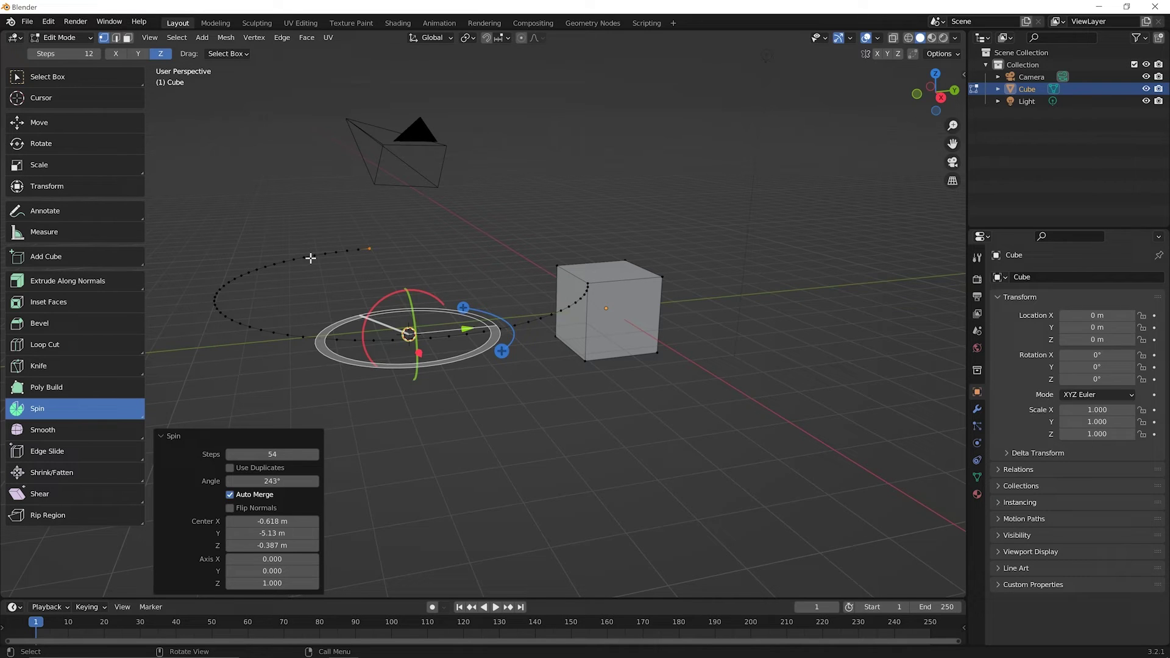
Undo the vertex spin and spin the front face's upper edge 210° around the 3D cursor, tilting the axis in Y and to X 0.060
key("ctrl+z")
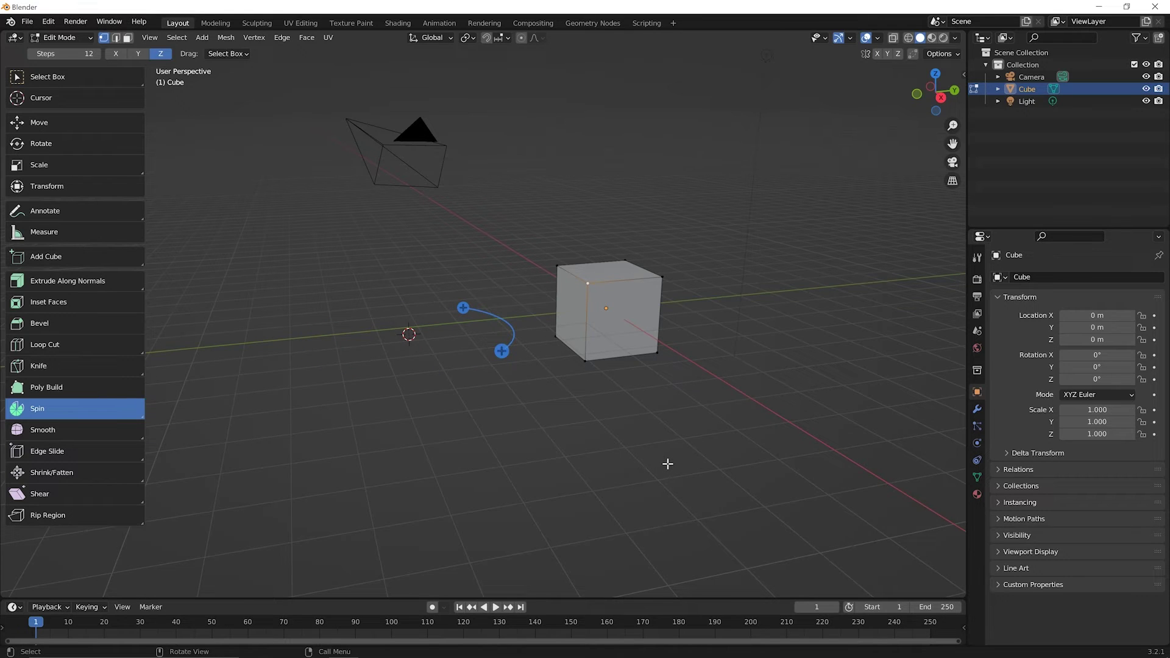
key("2")
left_click(623, 279)
left_click_drag(501, 351, 328, 281)
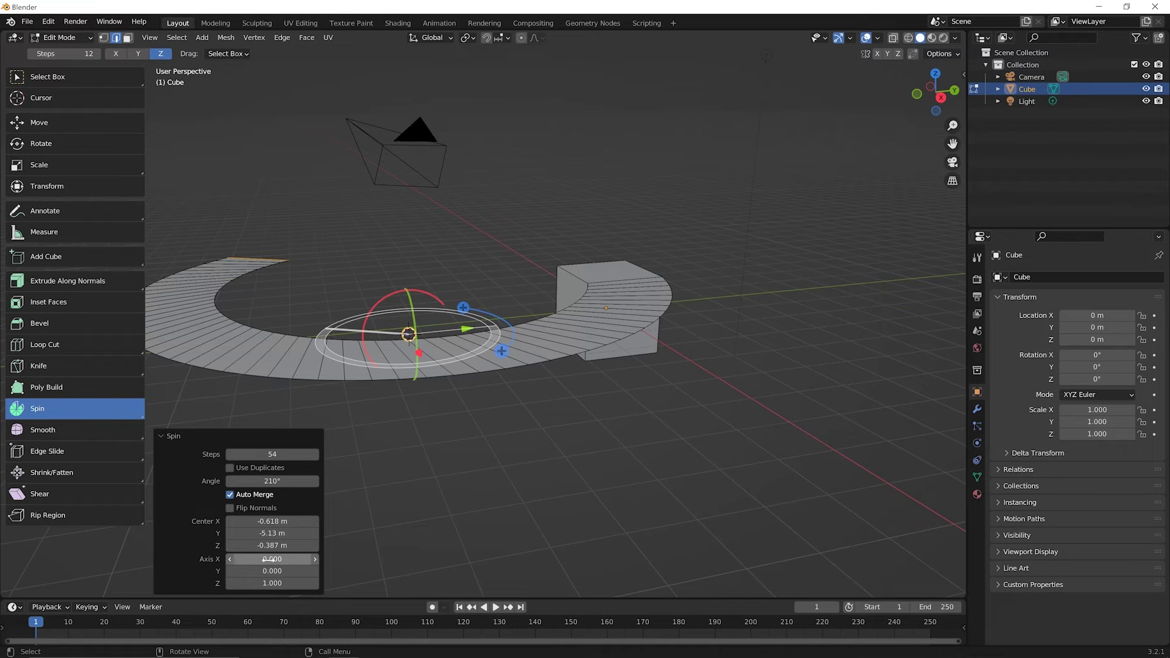
mouse_move(272, 558)
left_mouse_down()
mouse_move(281, 571)
mouse_move(268, 571)
left_mouse_up()
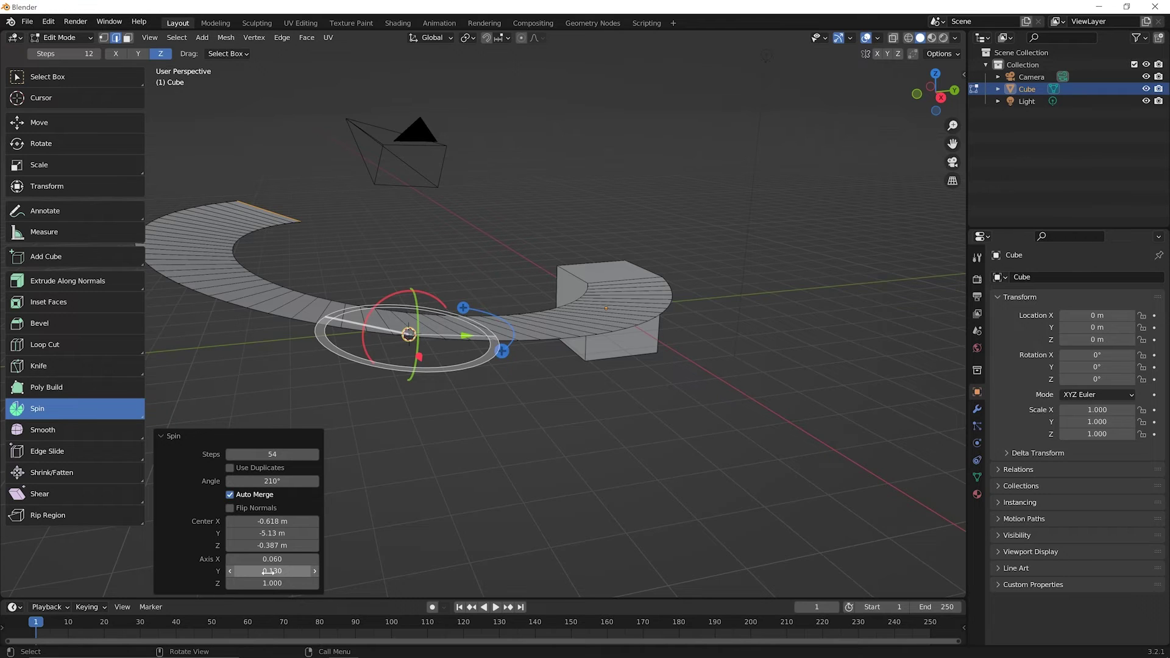
Undo the edge spin and spin the cube's front face 212° around the 3D cursor in 54 steps
key("ctrl+z")
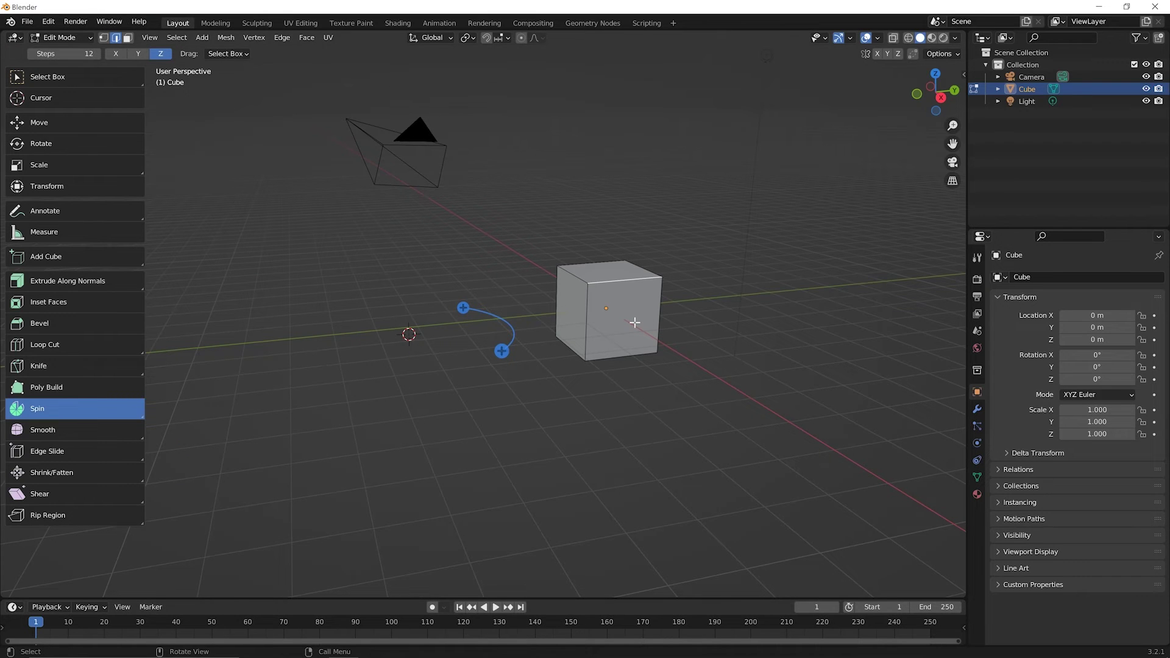
key("3")
left_click(616, 333)
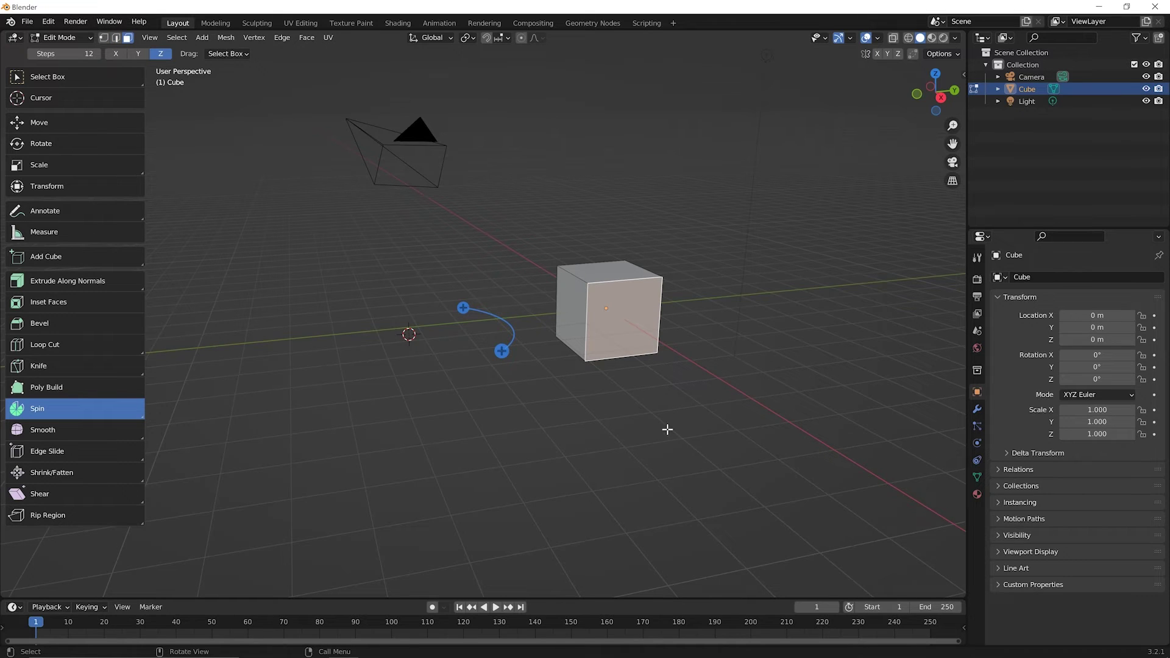
left_click_drag(501, 350, 345, 286)
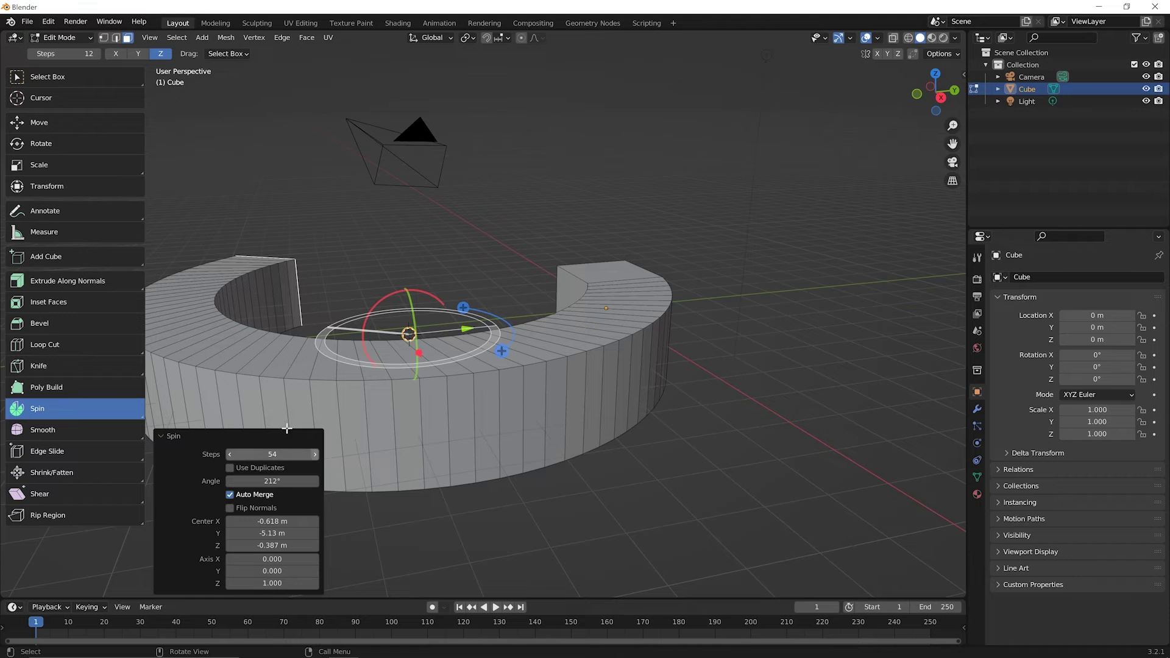
middle_click_drag(243, 343, 682, 374)
scroll(265, 370, "down", 2)
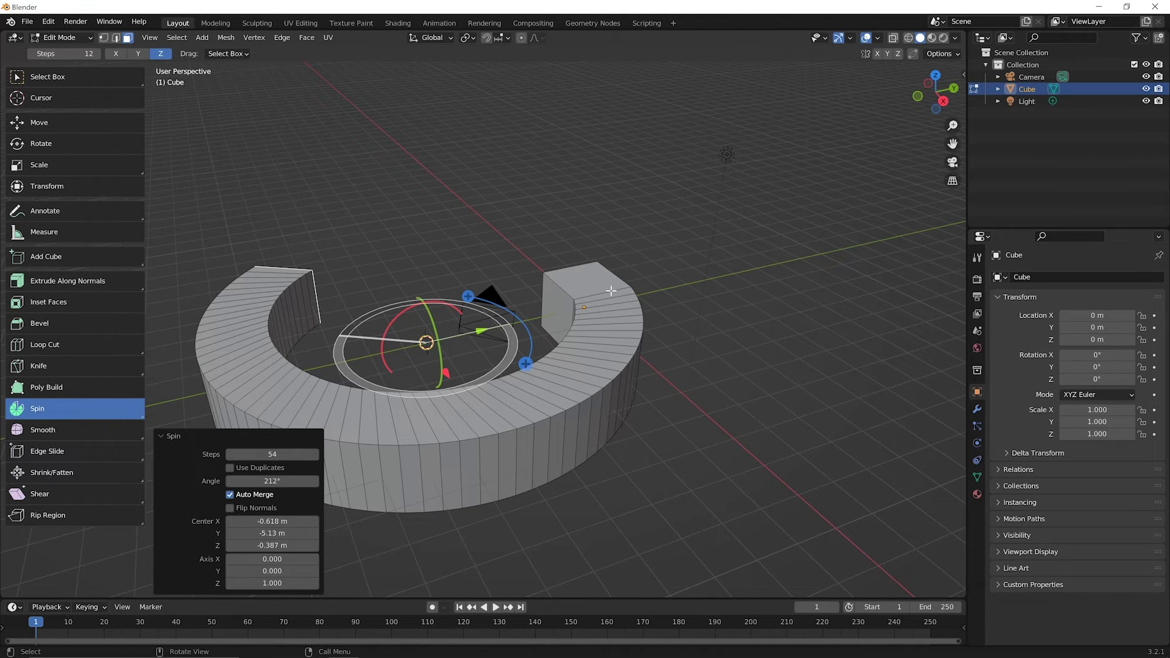
Undo the front face's Z spin, change the spin axis to Y, and spin that face by about -32.1°
key("ctrl")
key("ctrl+z")
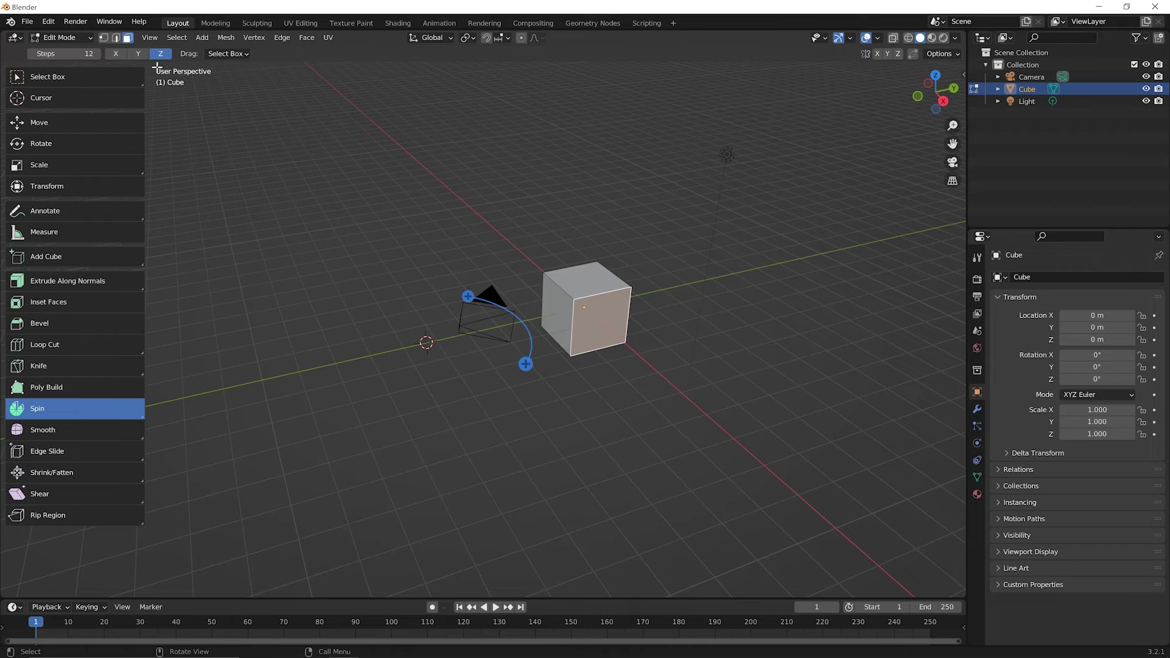
left_click(139, 54)
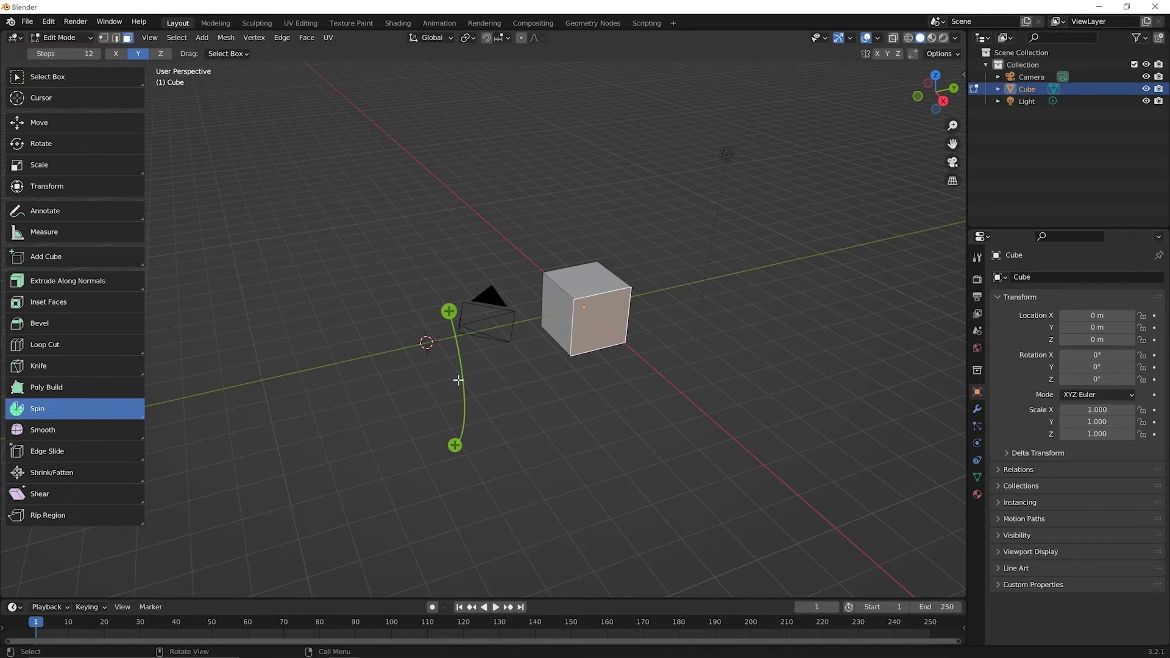
left_click_drag(450, 315, 496, 418)
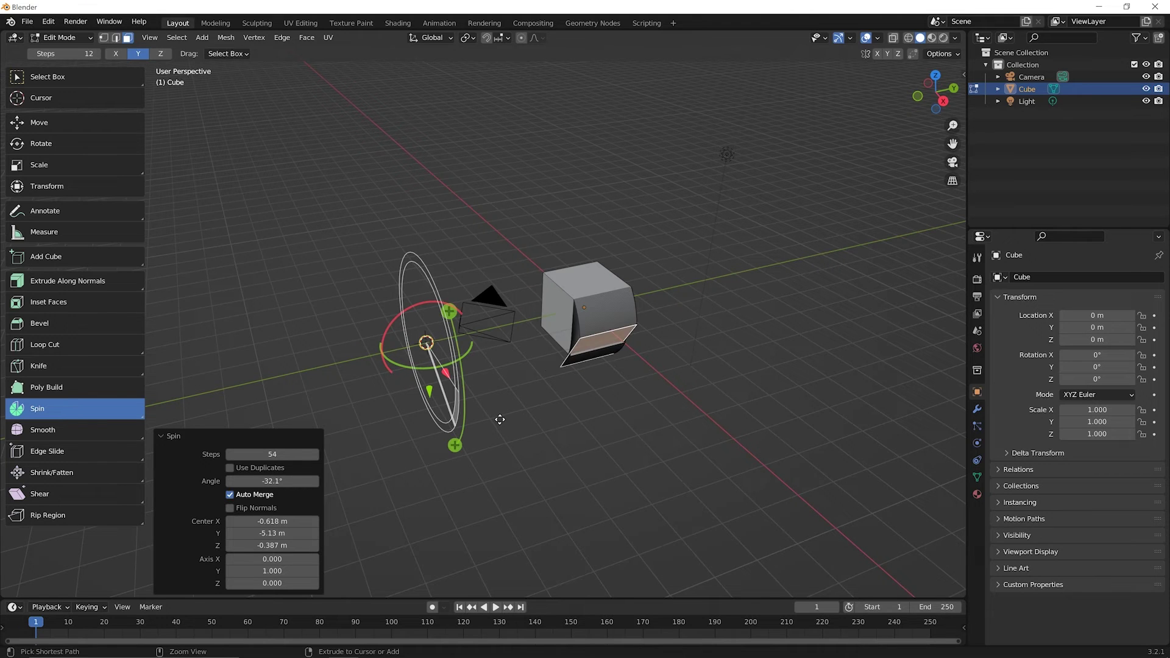
Undo the face's Y spin, change the spin axis to X, and spin the same cube face by about -82.3° around the 3D cursor
key("ctrl+z")
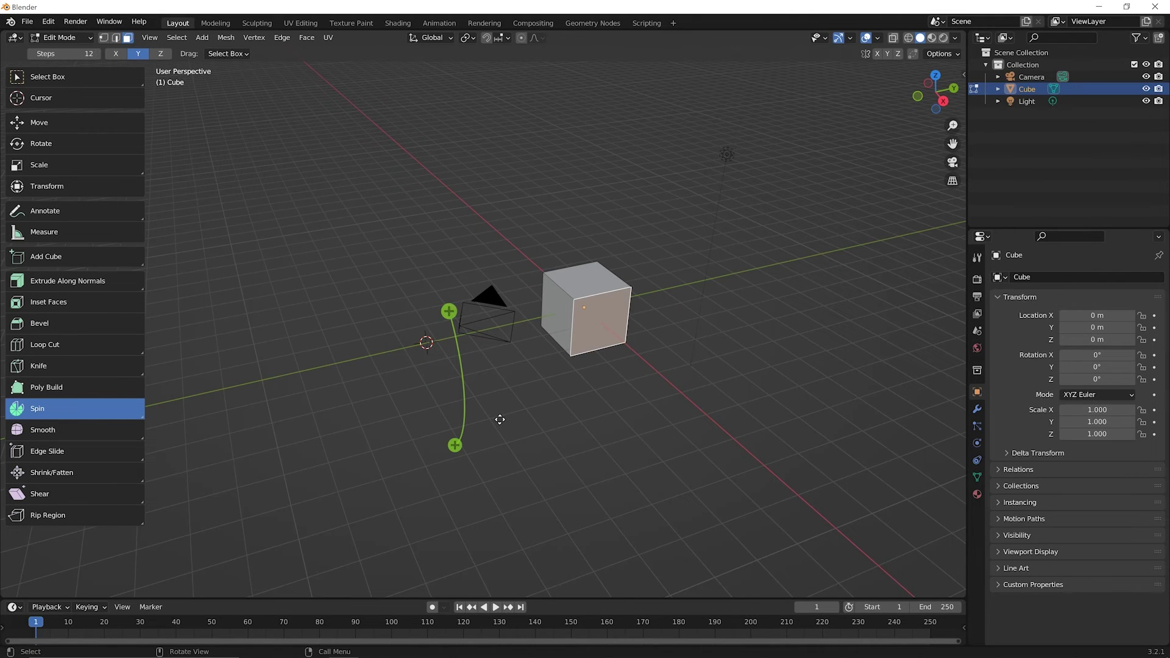
left_click(115, 53)
left_click_drag(493, 263, 365, 285)
mouse_move(429, 257)
middle_mouse_down()
mouse_move(463, 259)
mouse_move(429, 262)
middle_mouse_up()
middle_click_drag(580, 292, 533, 314)
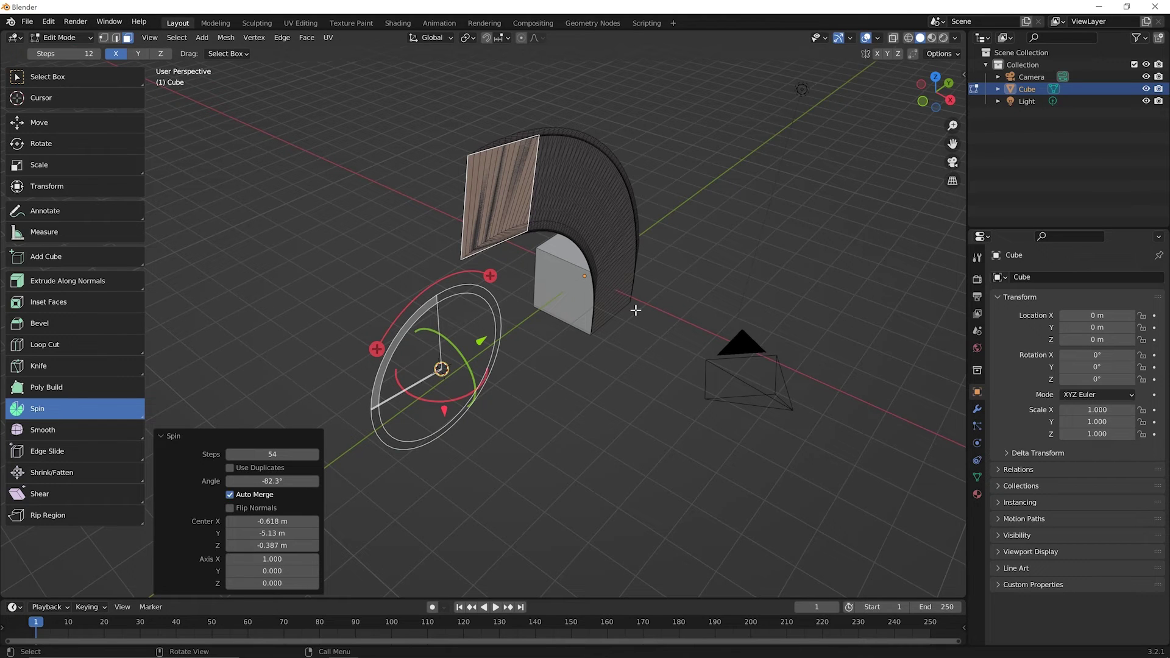
Undo the X spin, change the axis to Z, and place the 3D cursor in top view at about X 0.99 m, Y -2 m
key("ctrl+z")
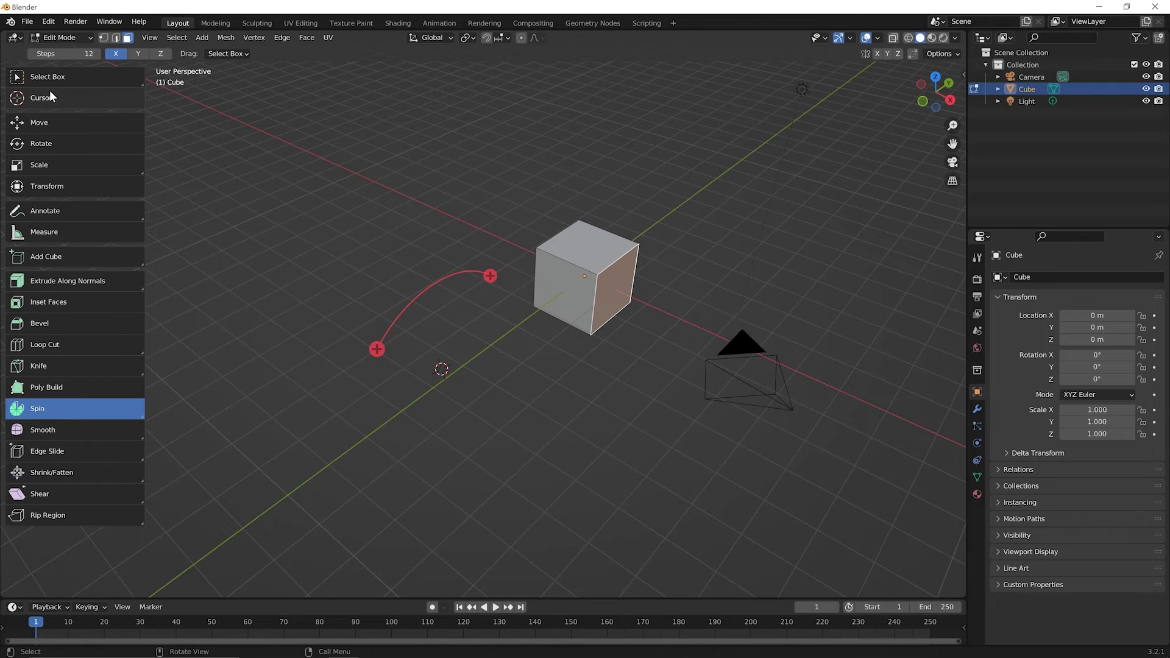
middle_click_drag(688, 422, 585, 470)
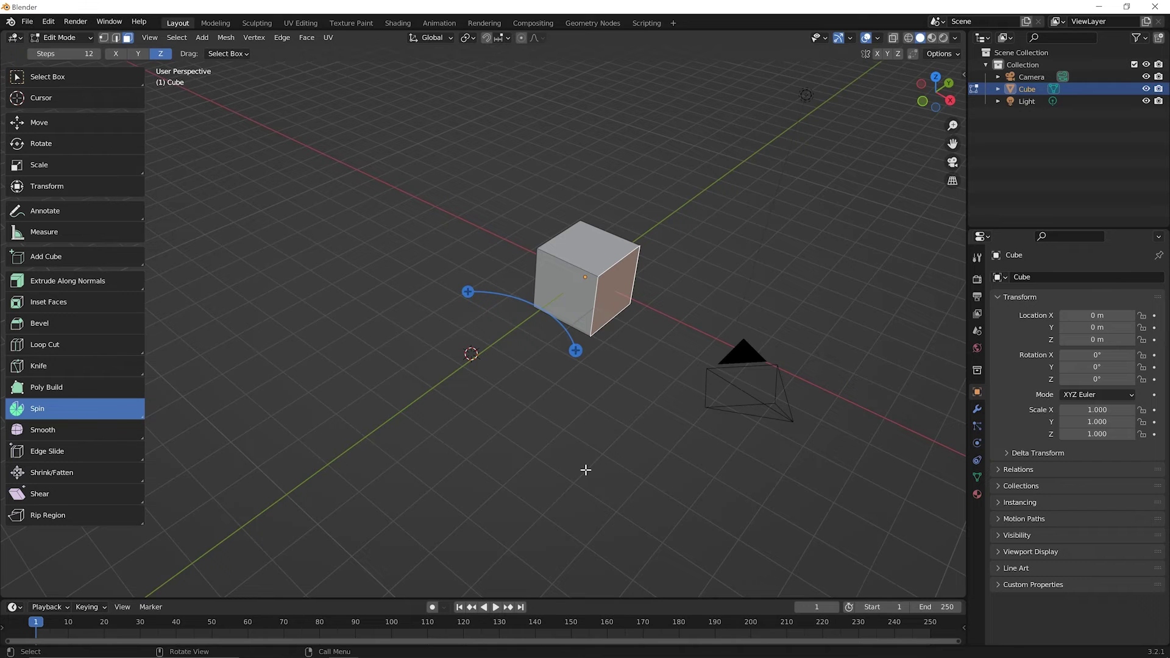
key("KP_7")
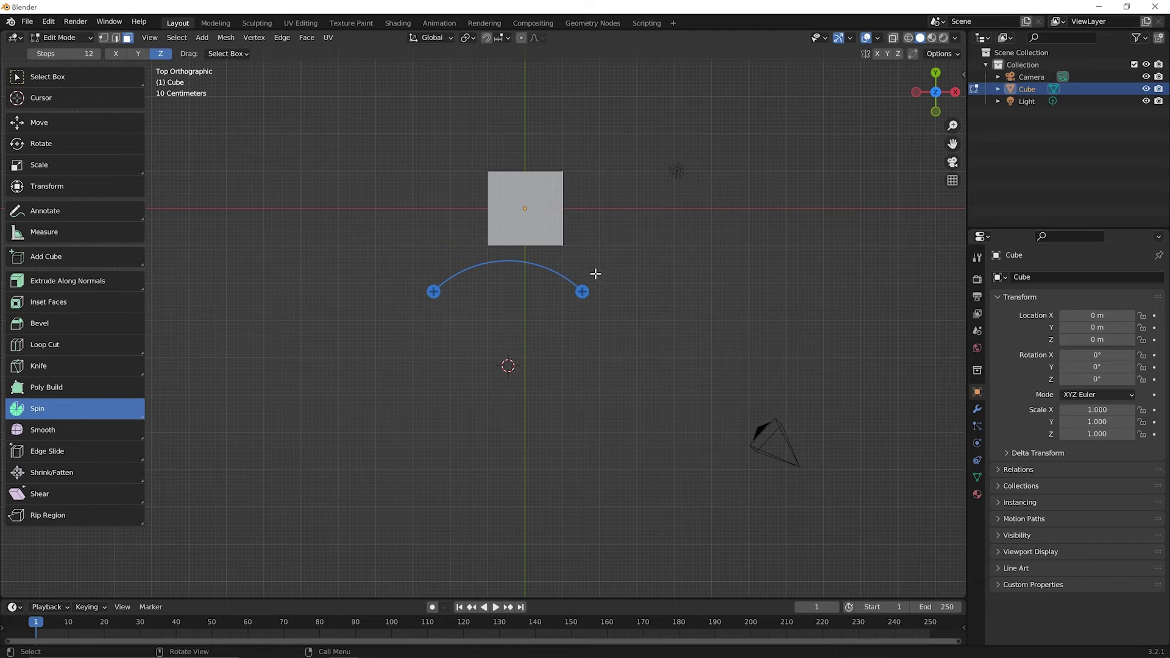
right_click(561, 282, "shift")
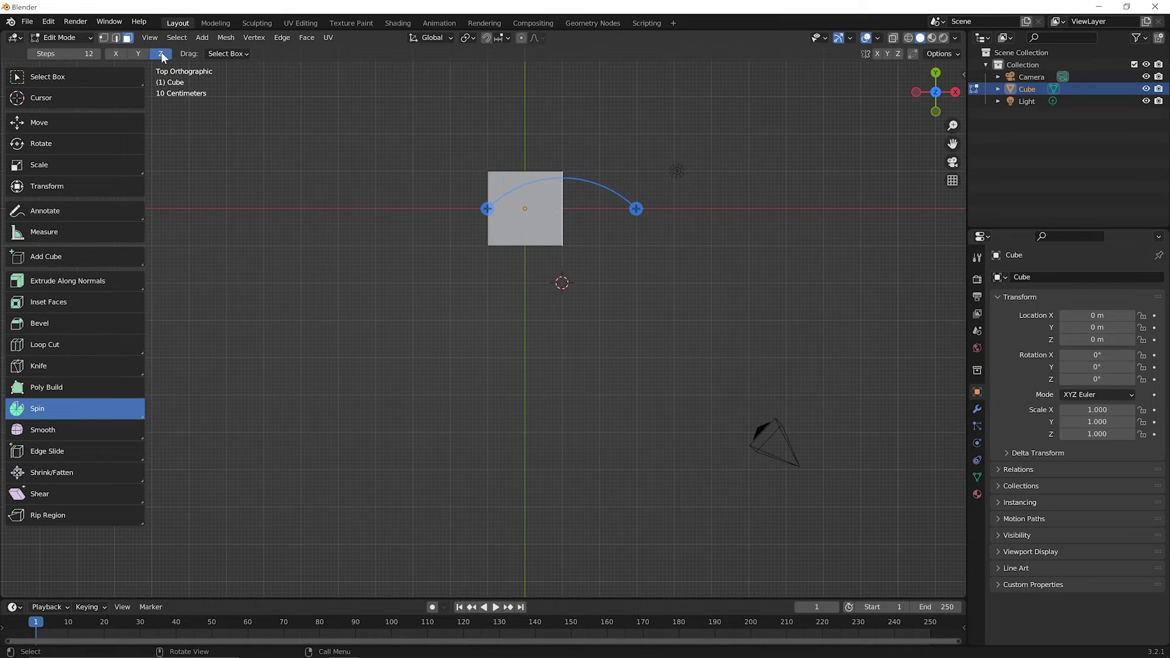
Spin the cube's selected side face around the 3D cursor on the Z axis, with the angle at 90° and 12 steps
left_click_drag(634, 207, 708, 334)
left_click_drag(711, 351, 651, 327)
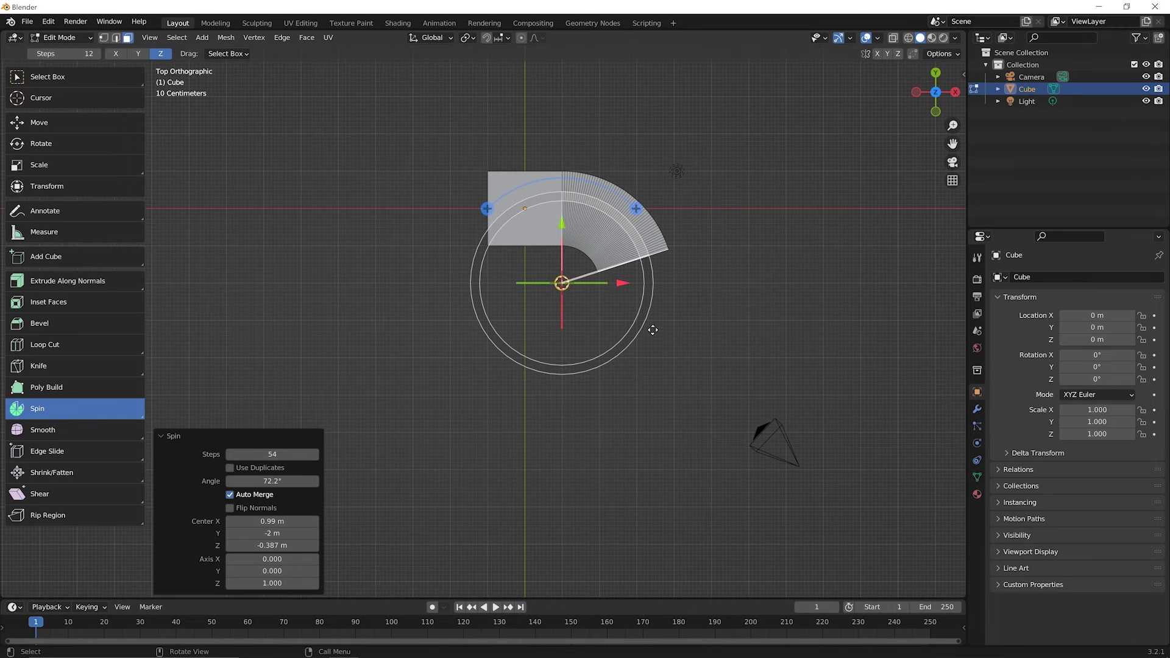
left_click(273, 481)
left_click_drag(282, 479, 215, 480)
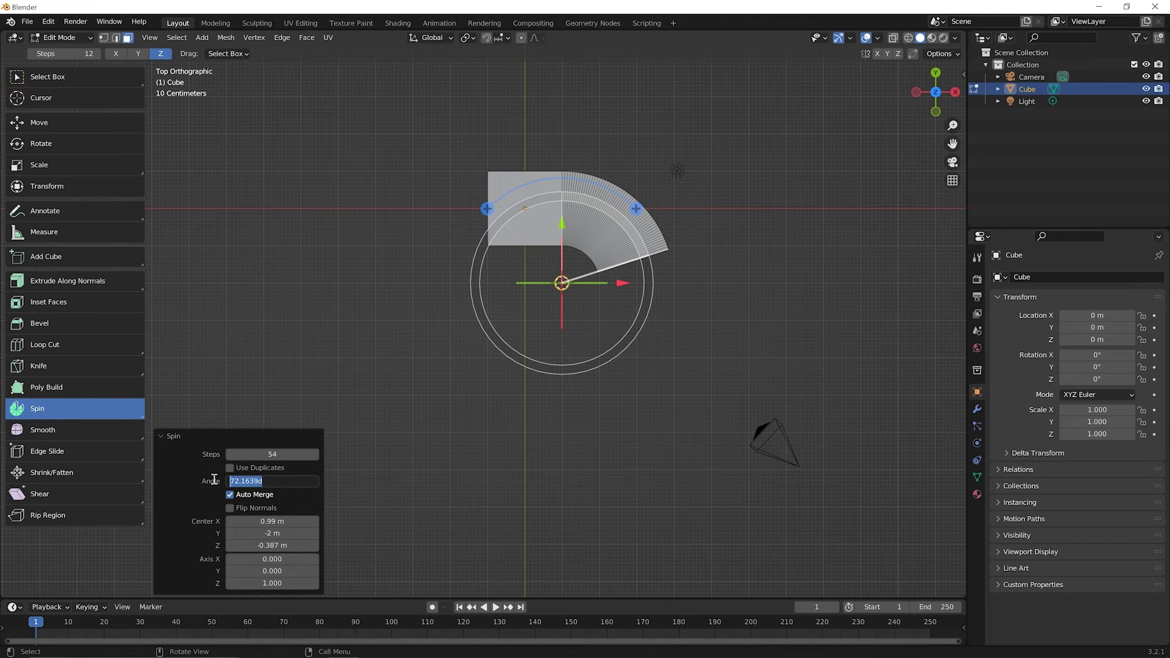
type("90")
key("Return")
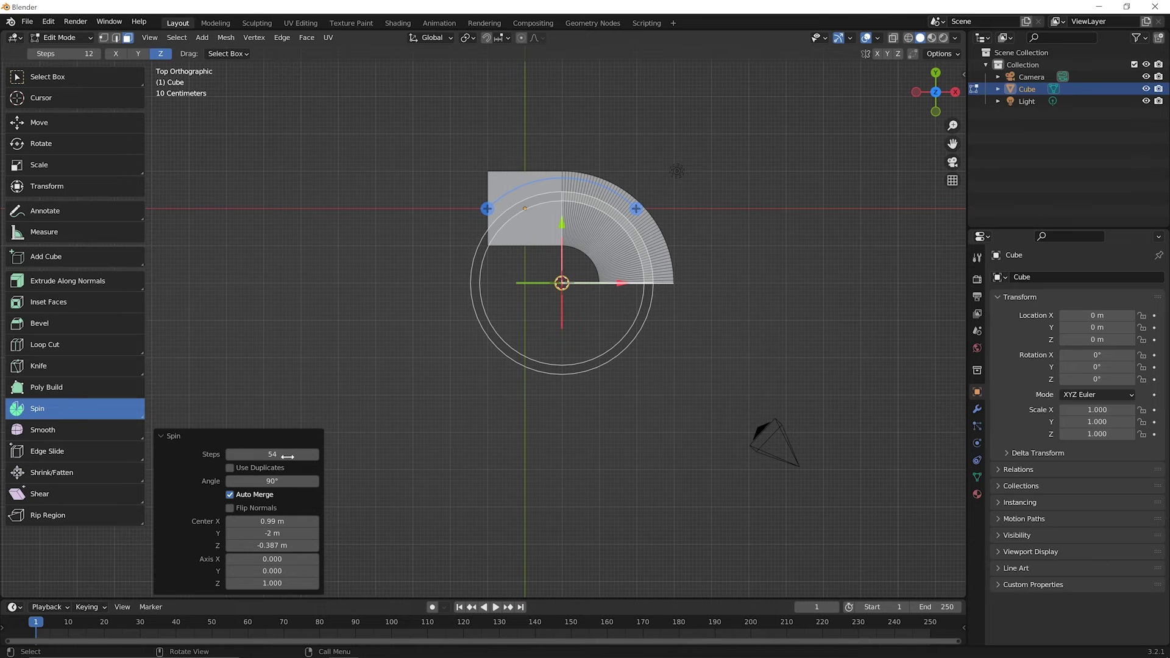
left_click_drag(279, 454, 243, 455)
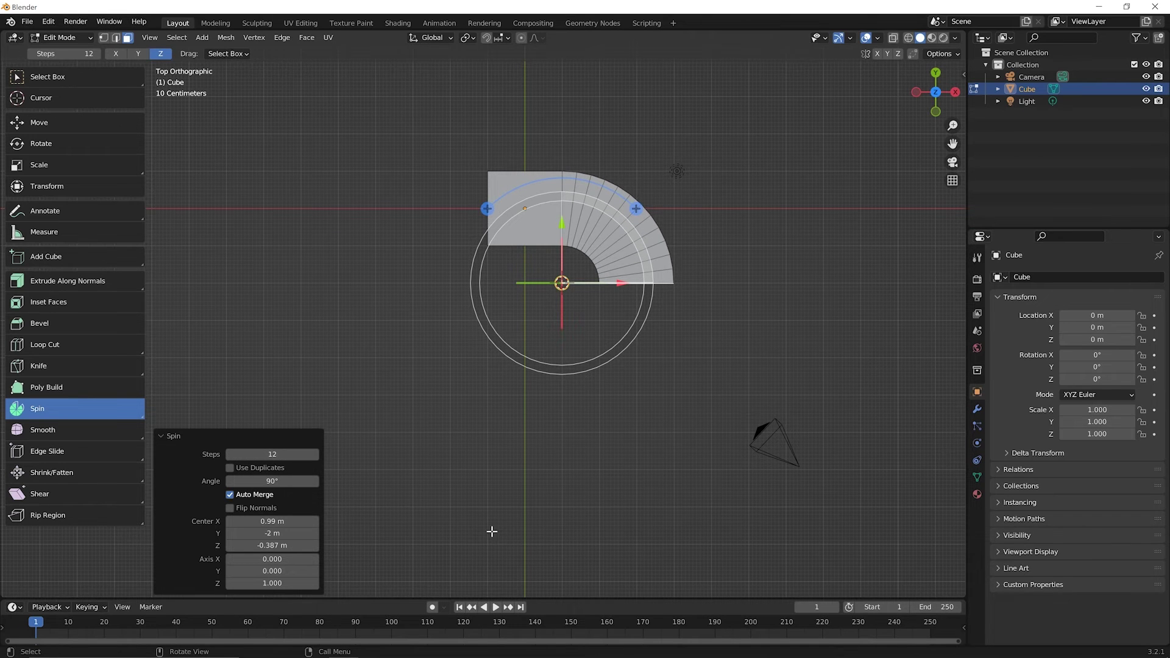
Place the 3D cursor above the bend's end face at about Y -2.02 m, Z 2.01 m in right view, and set the spin axis to X
middle_click_drag(605, 496, 605, 324)
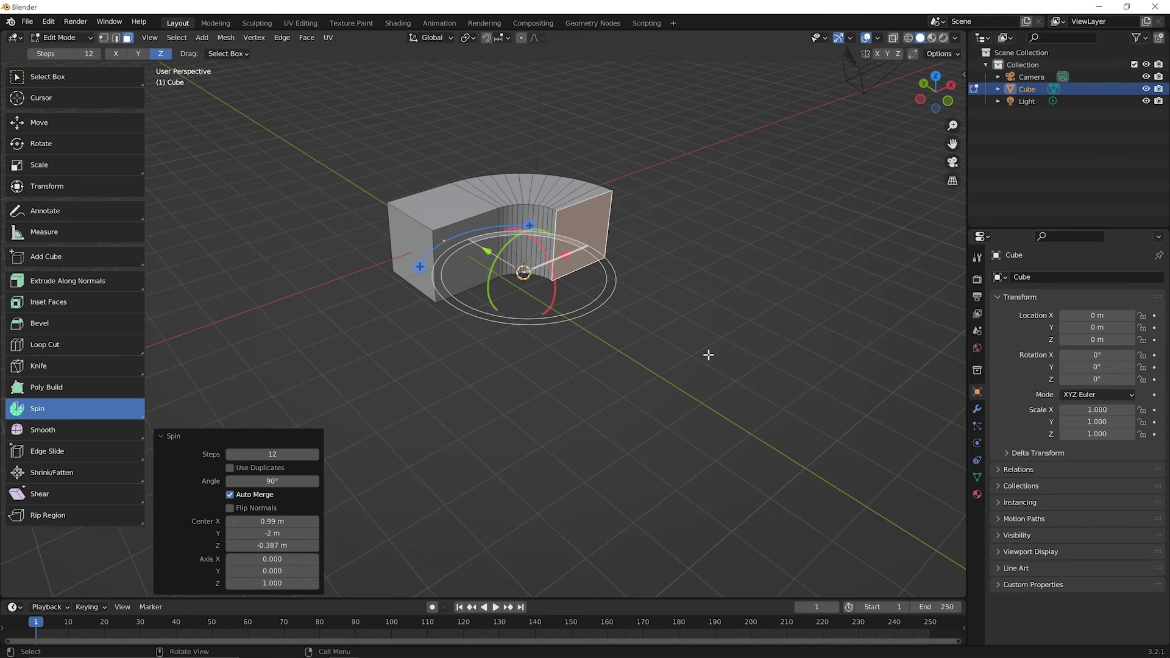
key("KP_1")
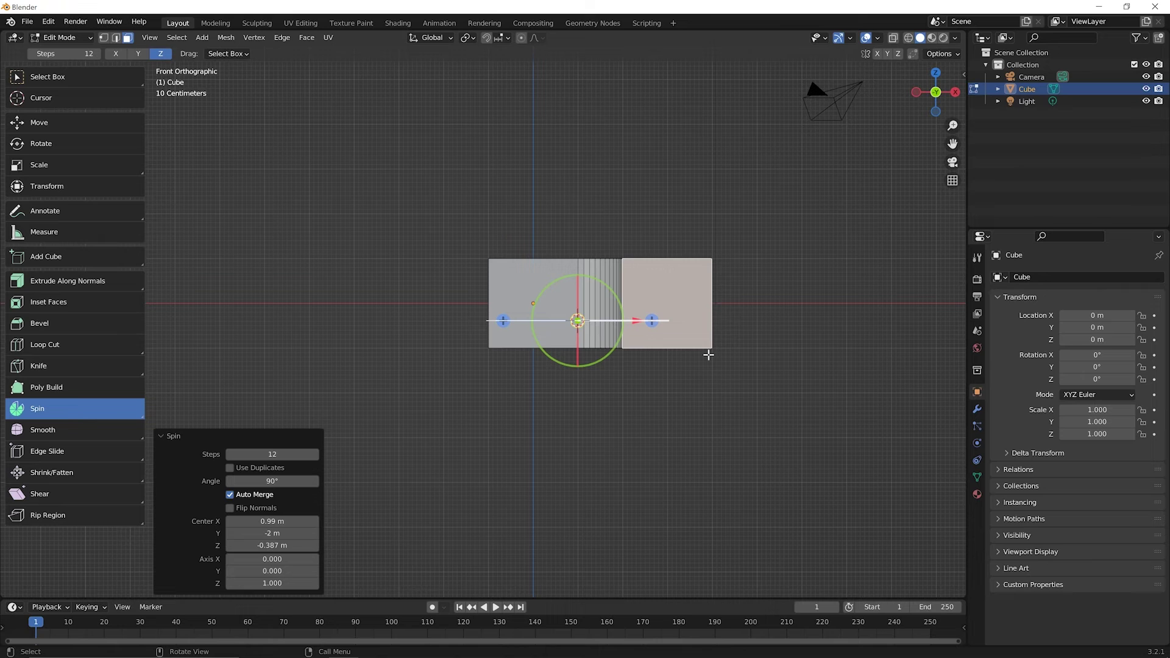
key("KP_3")
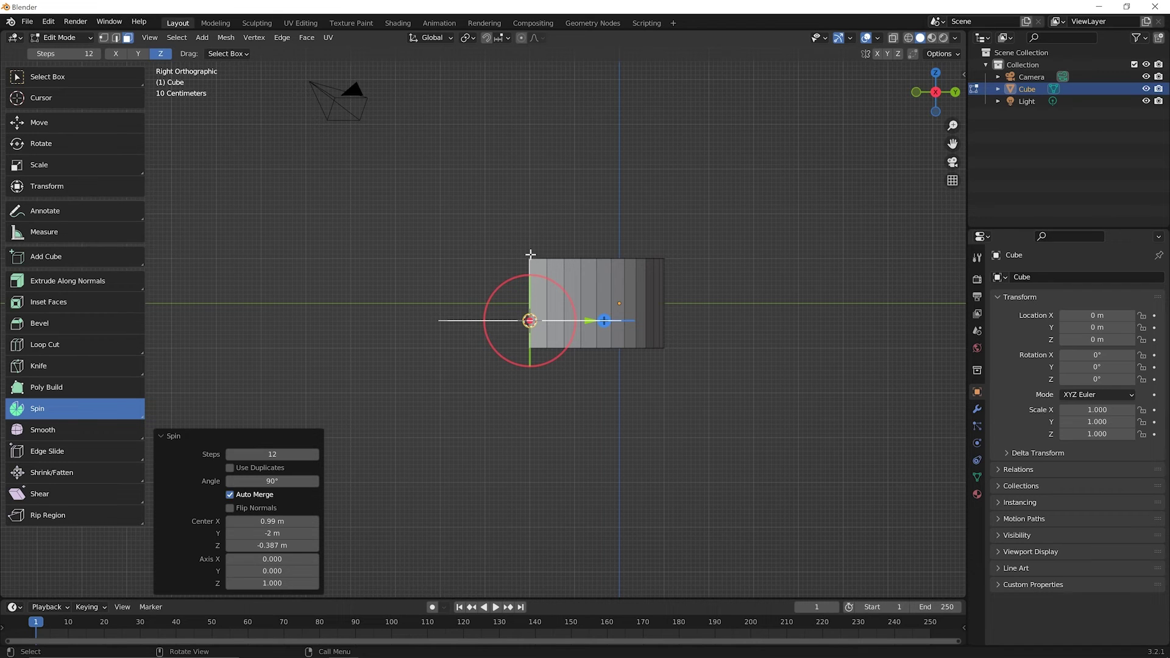
right_click(528, 213, "shift")
left_click(116, 54)
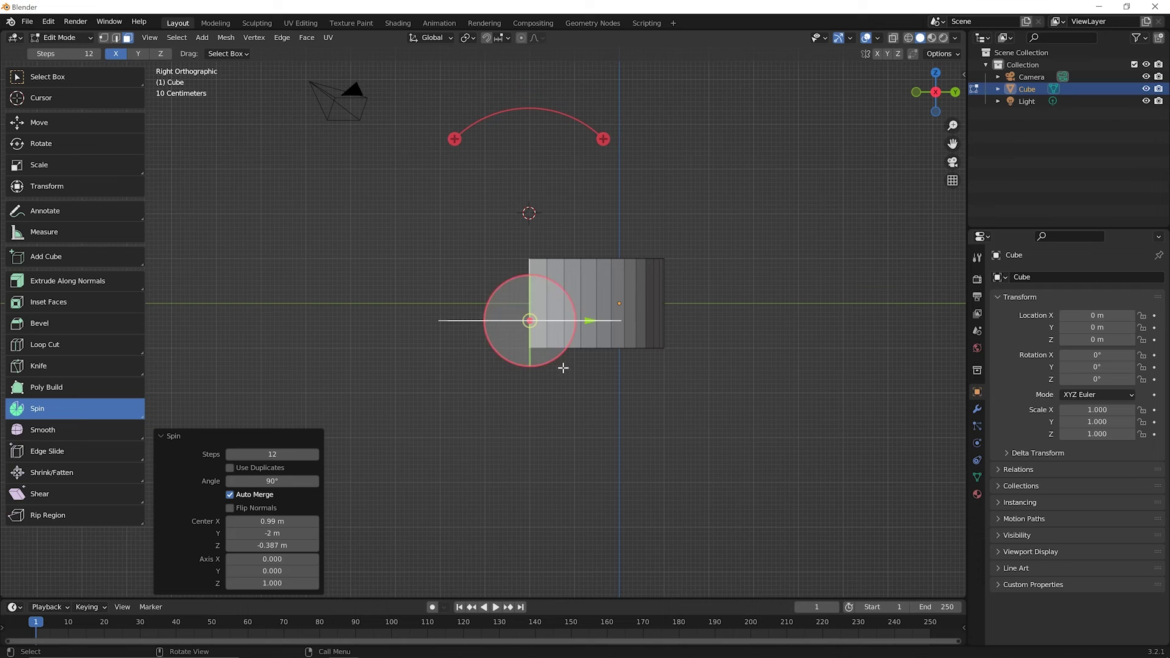
Spin the bend's end face upward around the X axis at the 3D cursor by 90° in 12 steps
left_click_drag(604, 139, 613, 269)
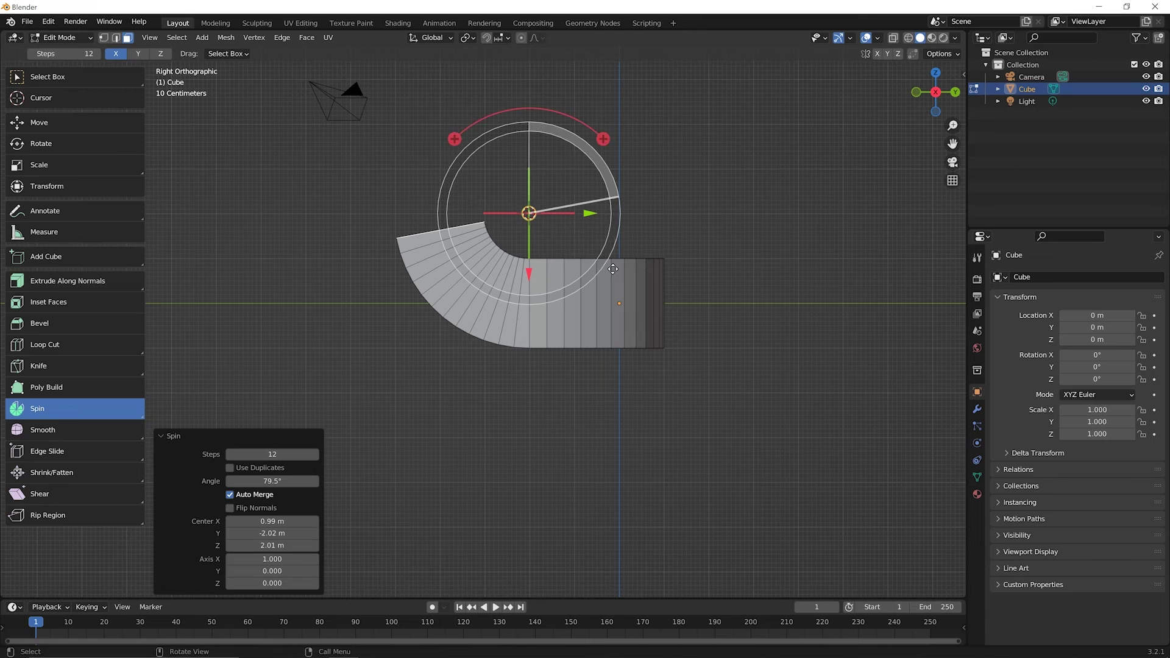
left_click(280, 487)
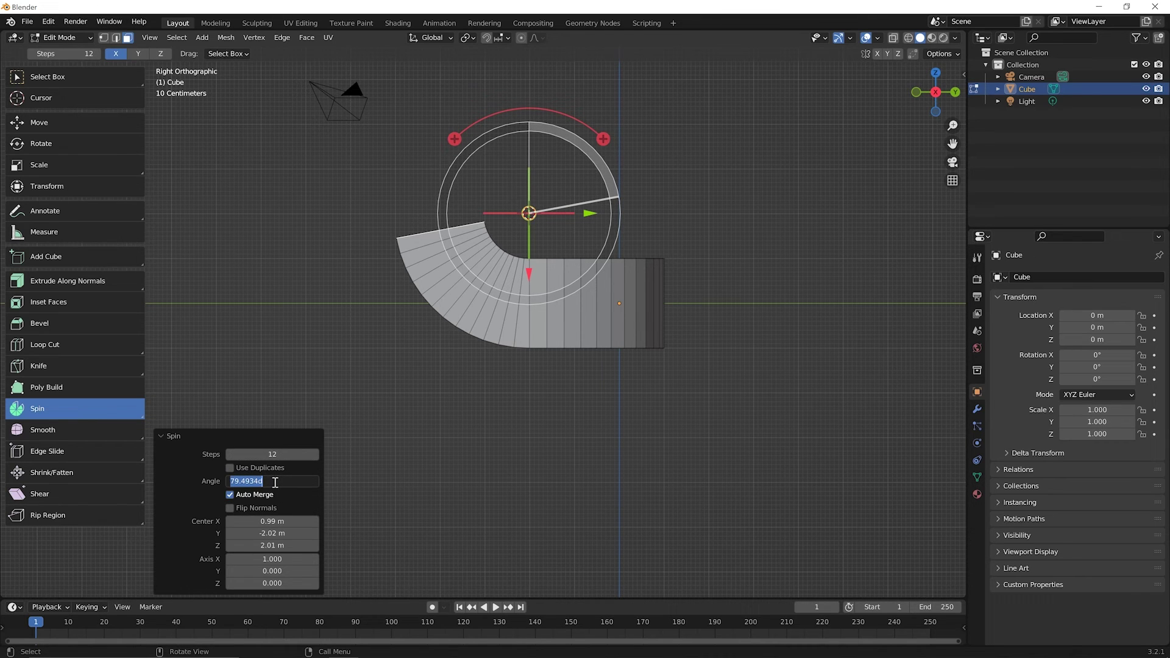
type("90")
key("Return")
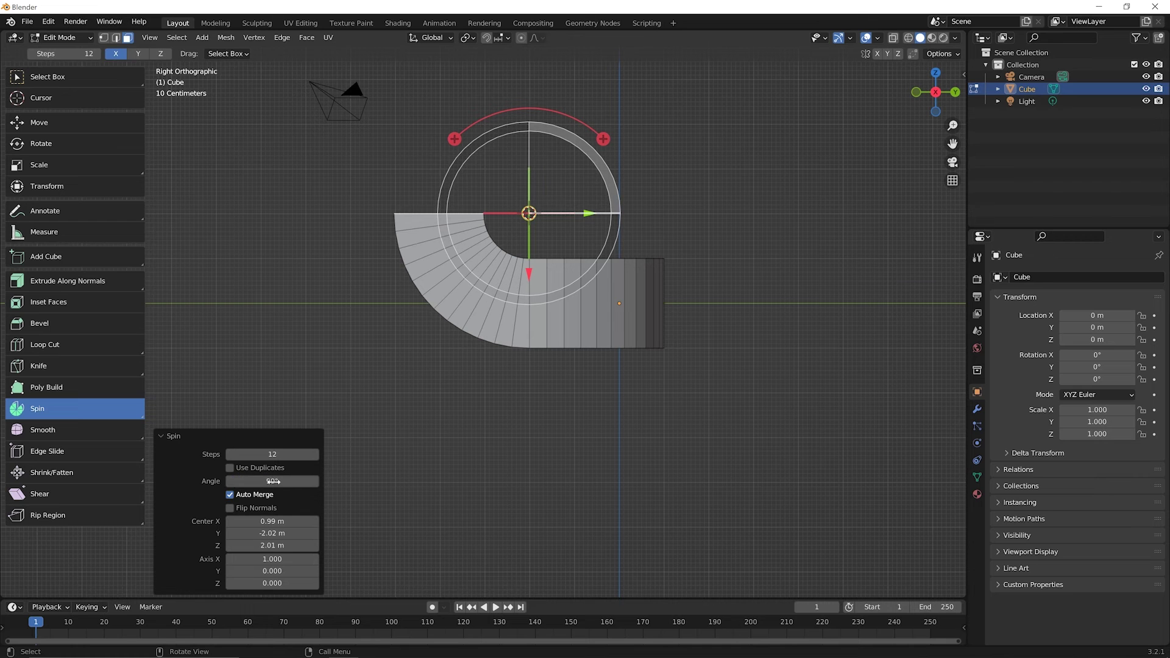
middle_click_drag(304, 351, 507, 304)
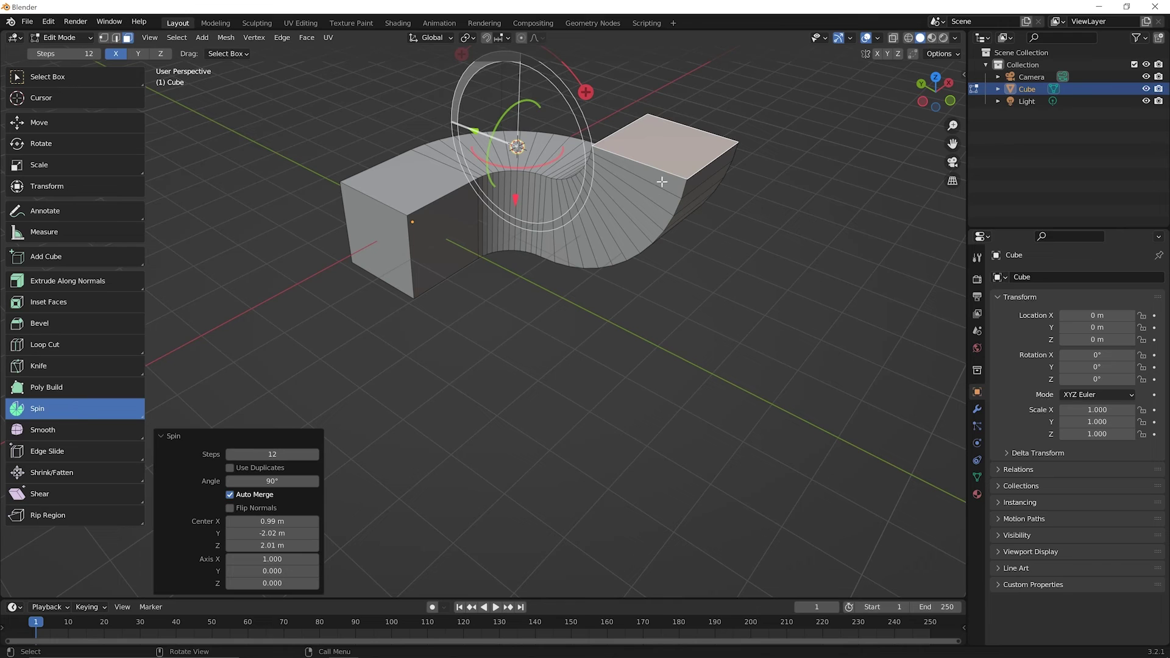
middle_click_drag(642, 300, 433, 327)
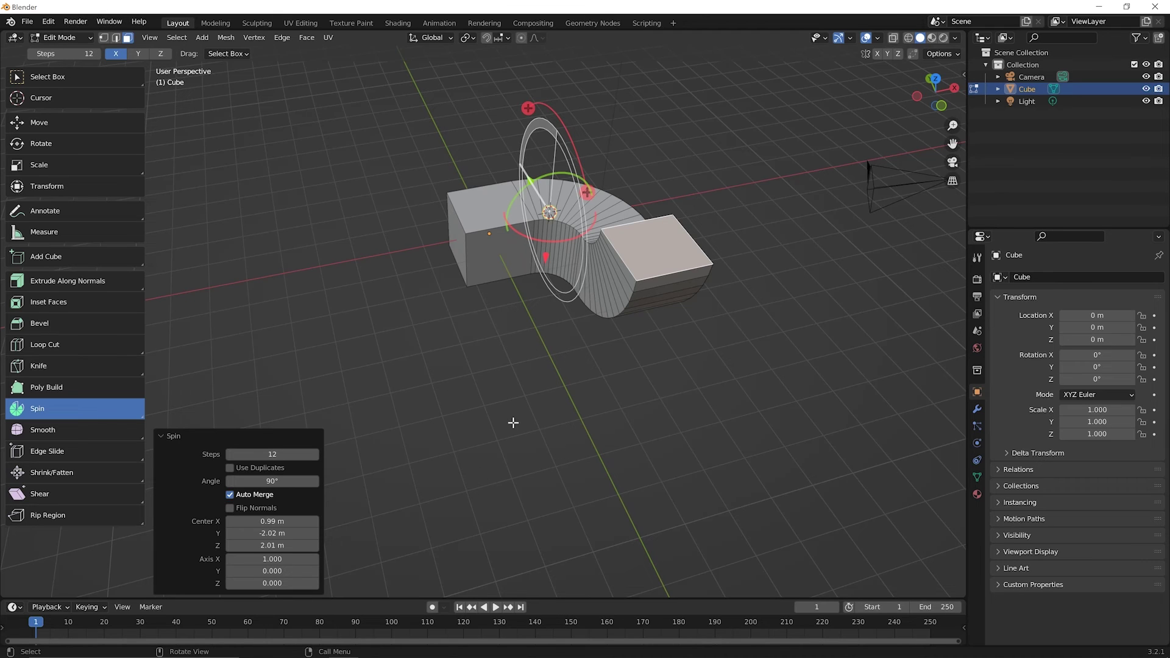
In Object Mode, add a 2 m plane and move it clear of the bent cube to about X -5.92 m, Y 0.27 m, Z 2.17 m
key("Tab")
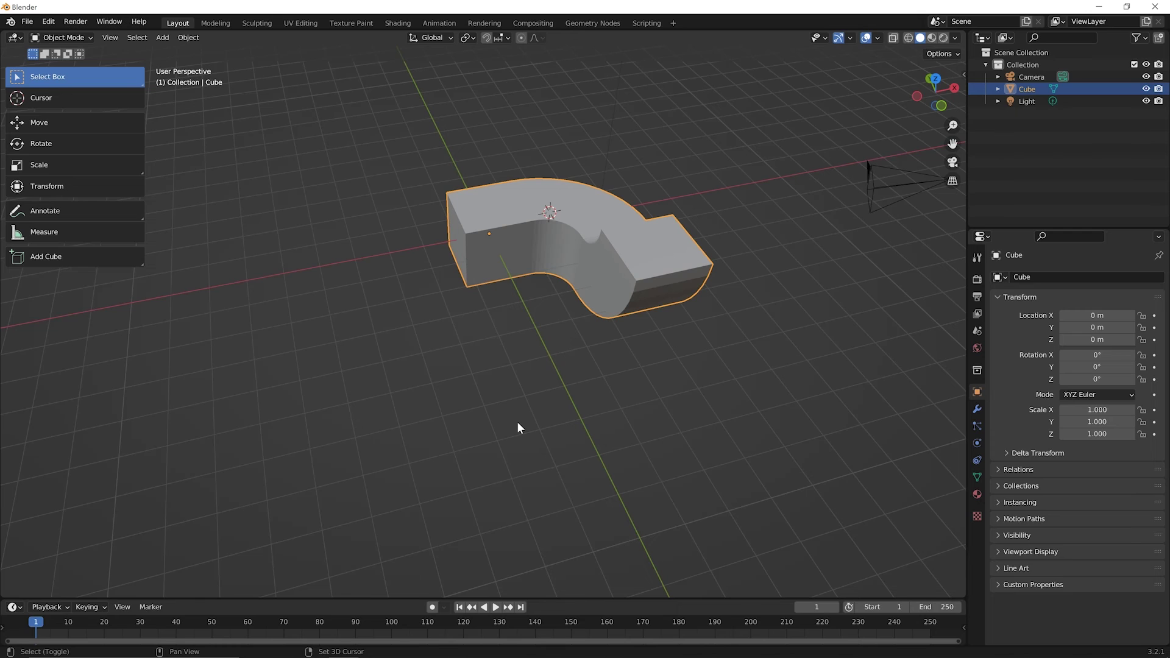
key("shift+a")
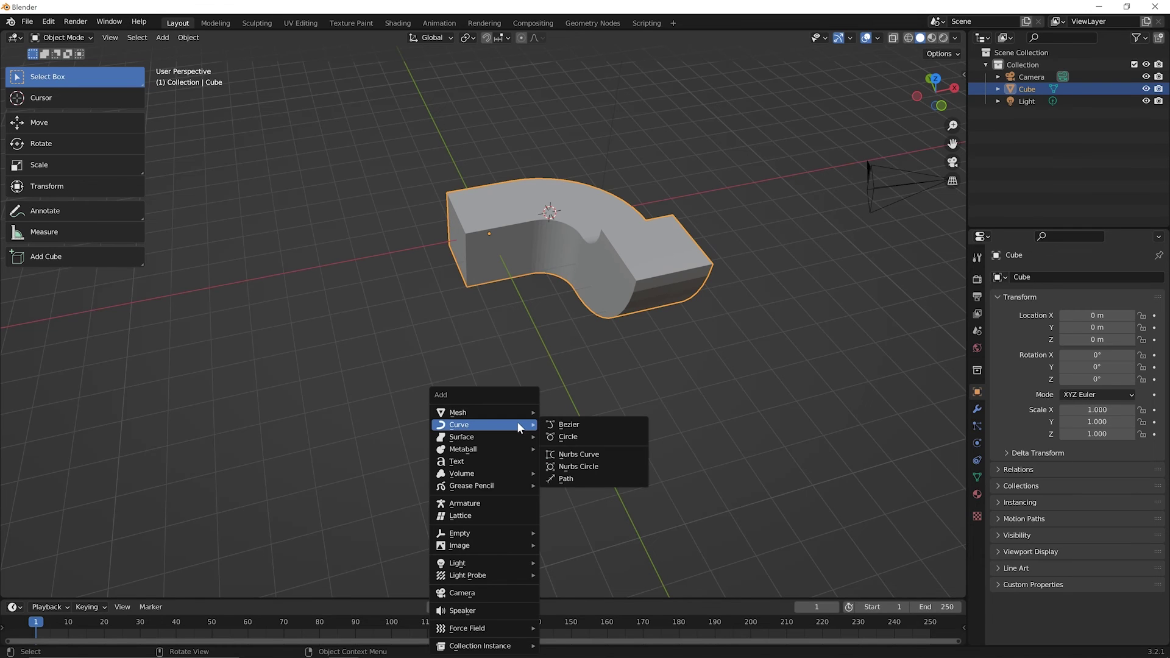
mouse_move(517, 414)
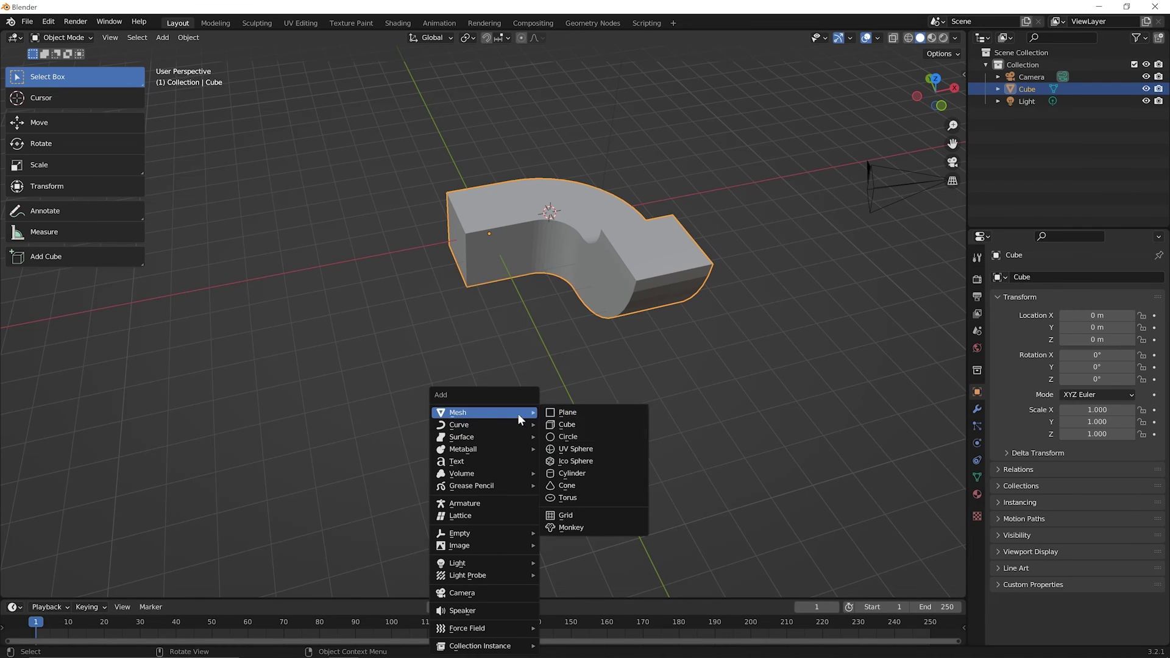
left_click(572, 414)
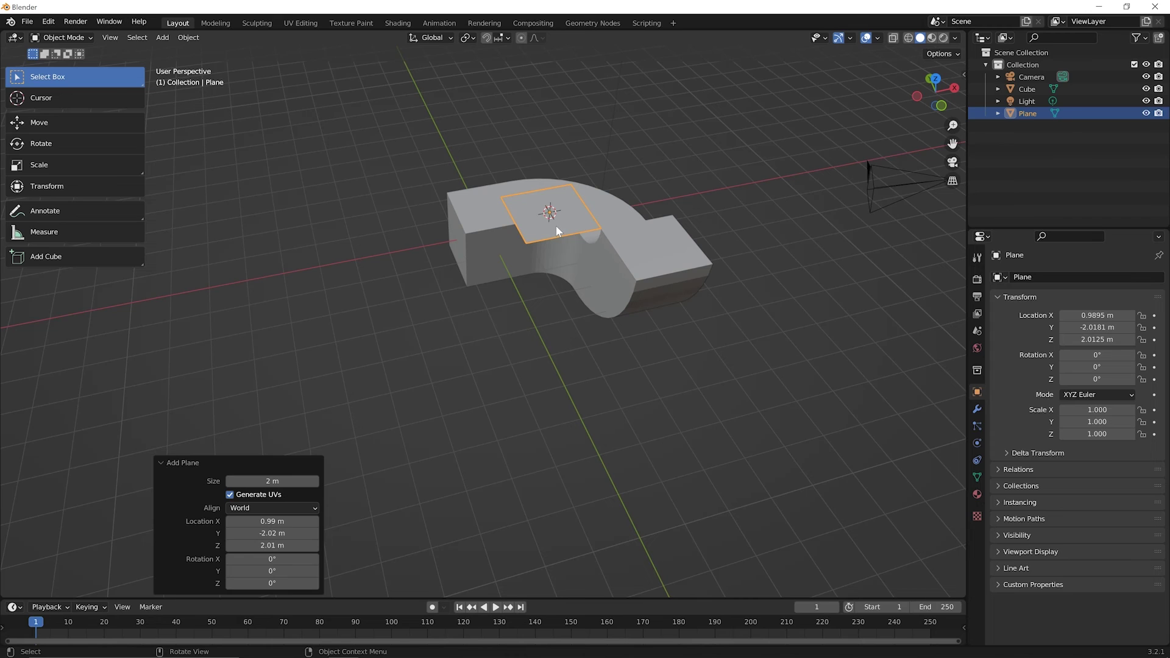
key("g")
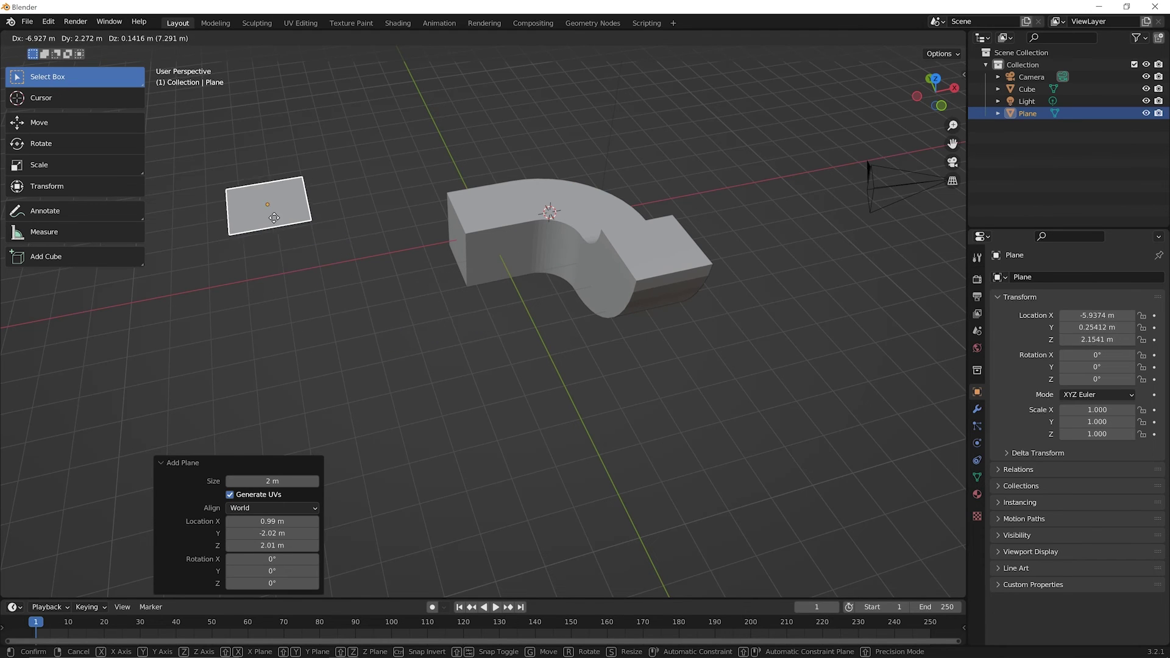
left_click(275, 217)
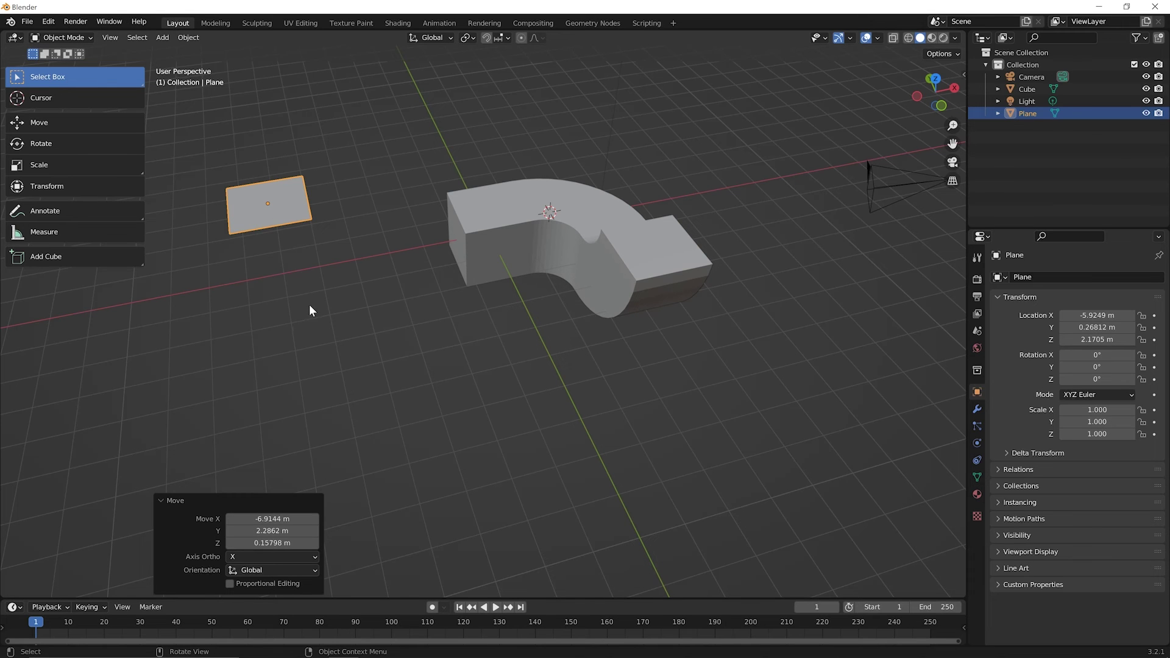
middle_click_drag(337, 308, 466, 346, "shift")
Enter Edit Mode on the plane and place the 3D cursor near its edge at about X -6.03 m, Y -0.683 m, Z 2.17 m
key("Tab")
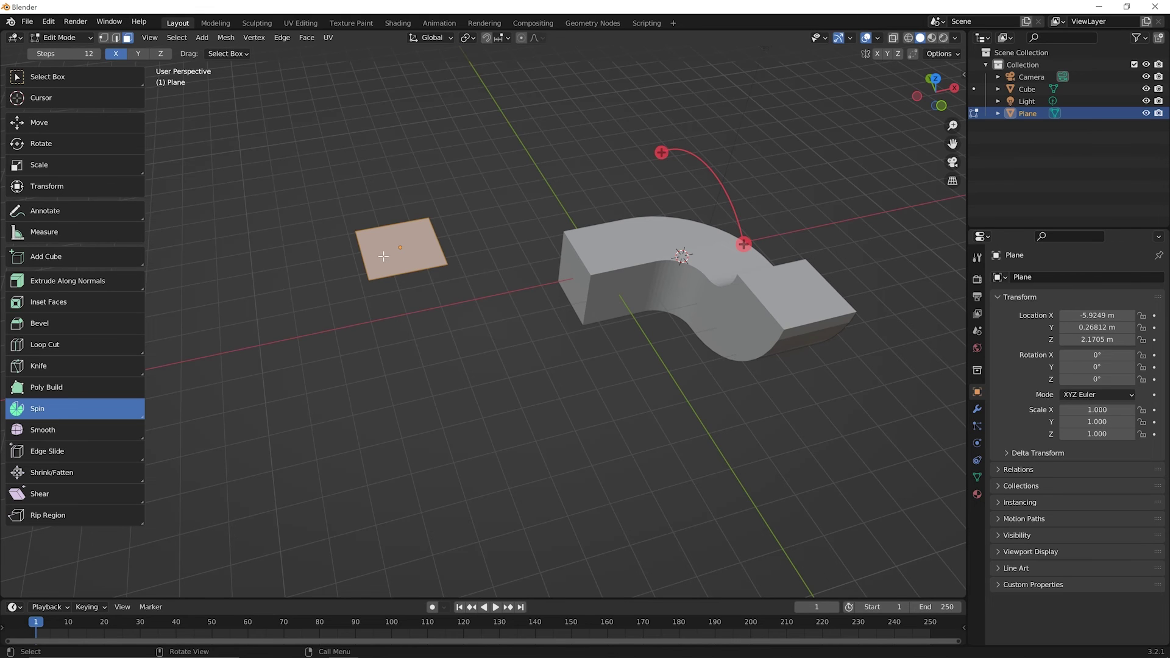
scroll(387, 237, "up", 2)
middle_click_drag(387, 237, 447, 230)
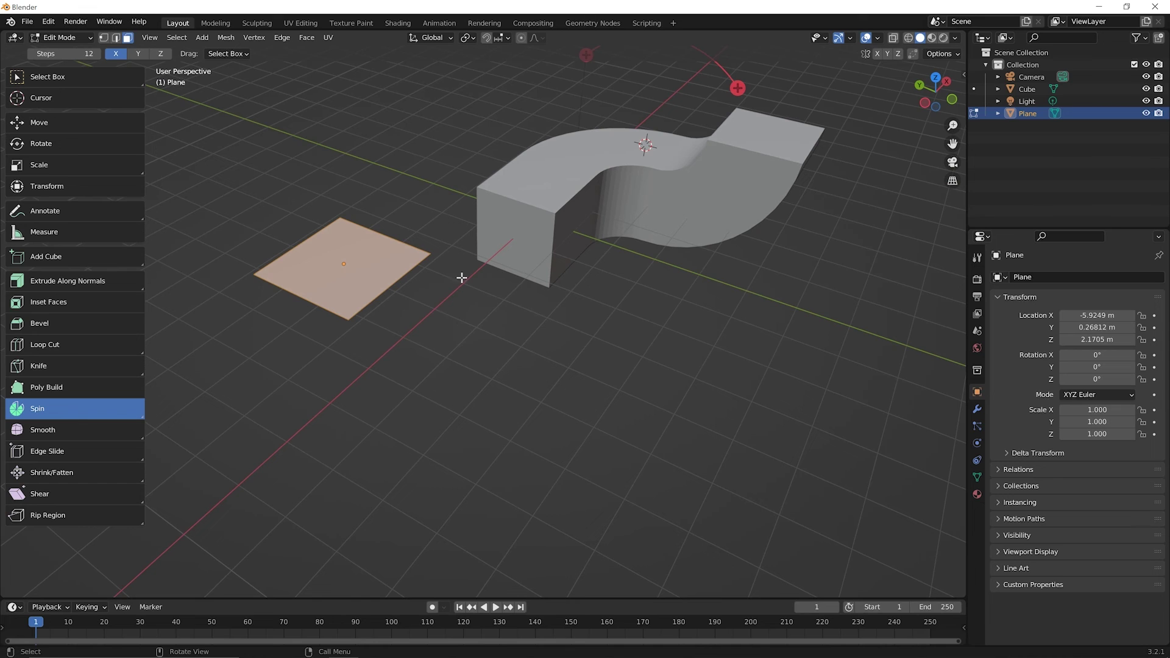
middle_click_drag(462, 303, 412, 308)
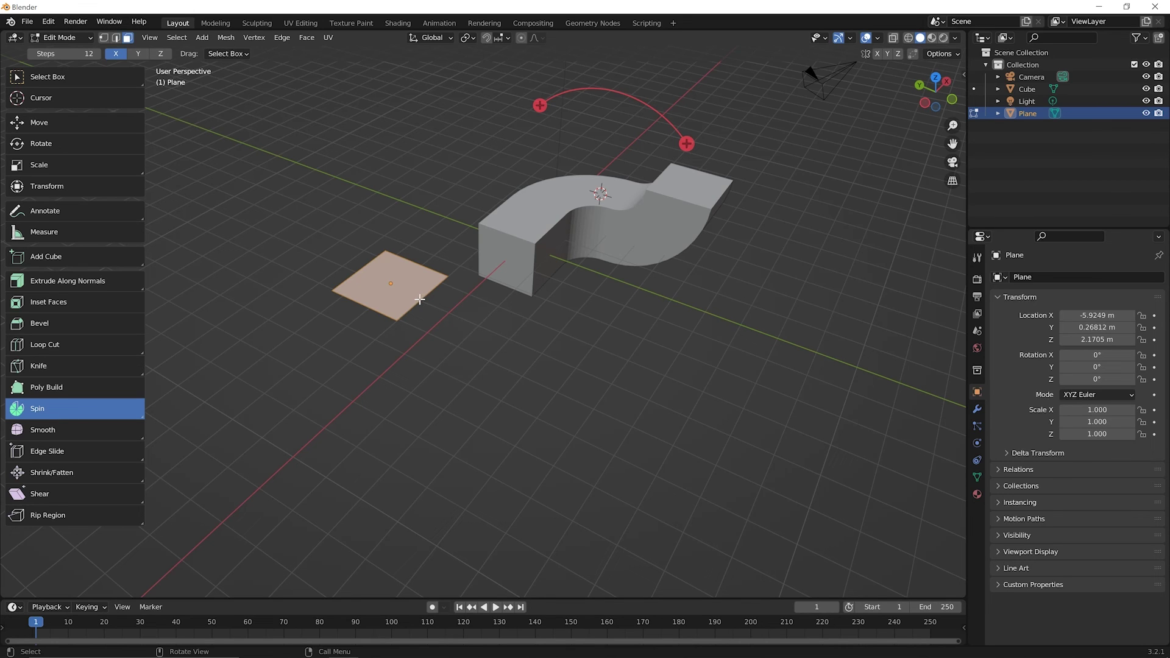
key("shift")
right_click(419, 299, "shift")
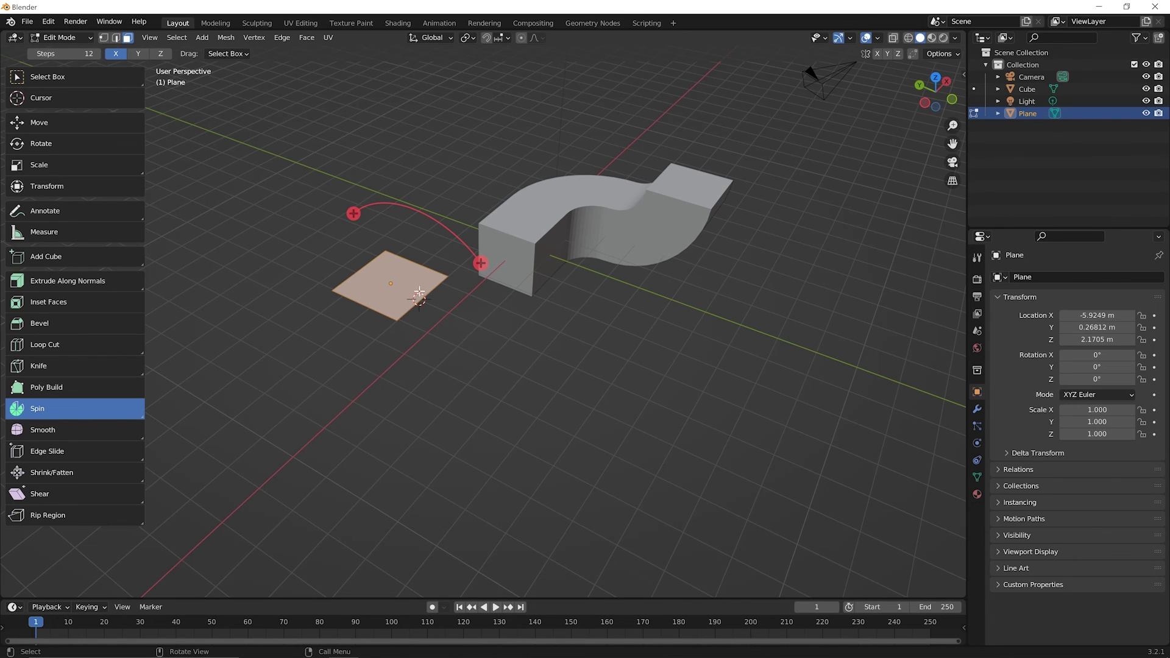
Spin the plane a full 360° around the 3D cursor on the X axis in 12 steps
left_click_drag(480, 263, 348, 168)
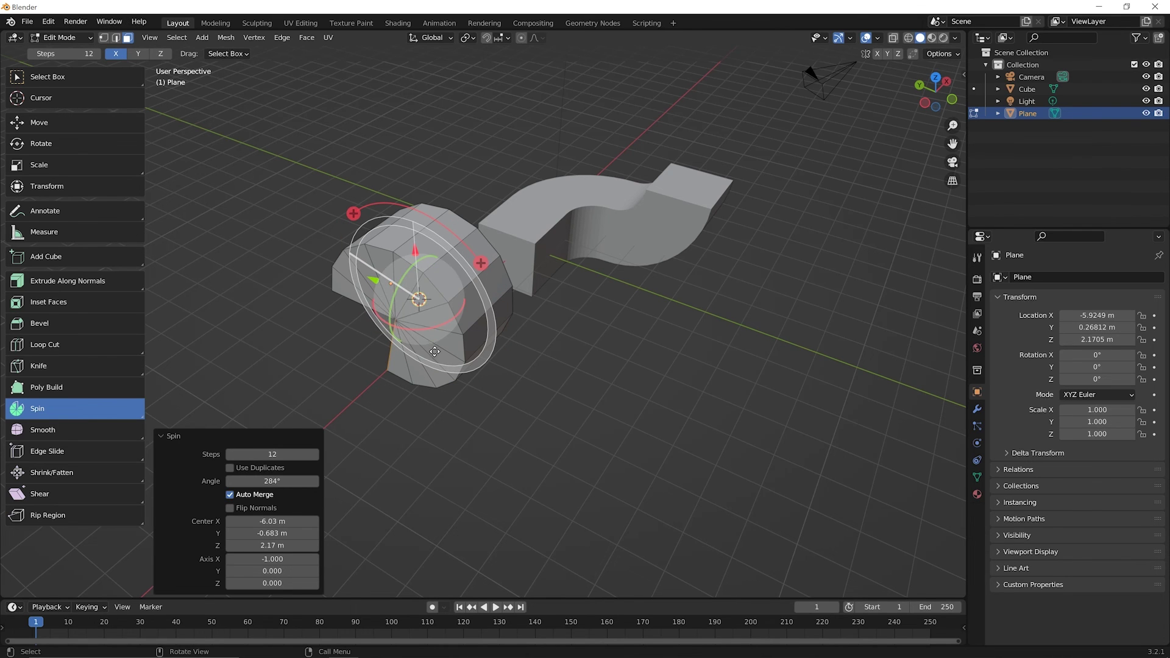
left_click(273, 481)
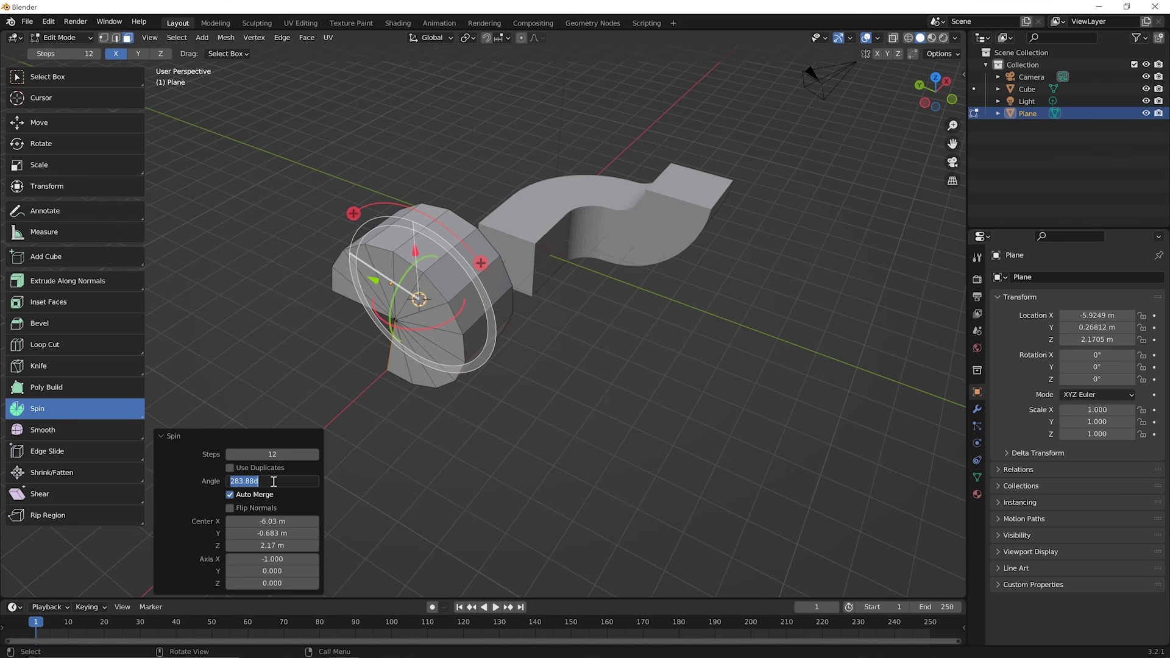
type("360")
key("Return")
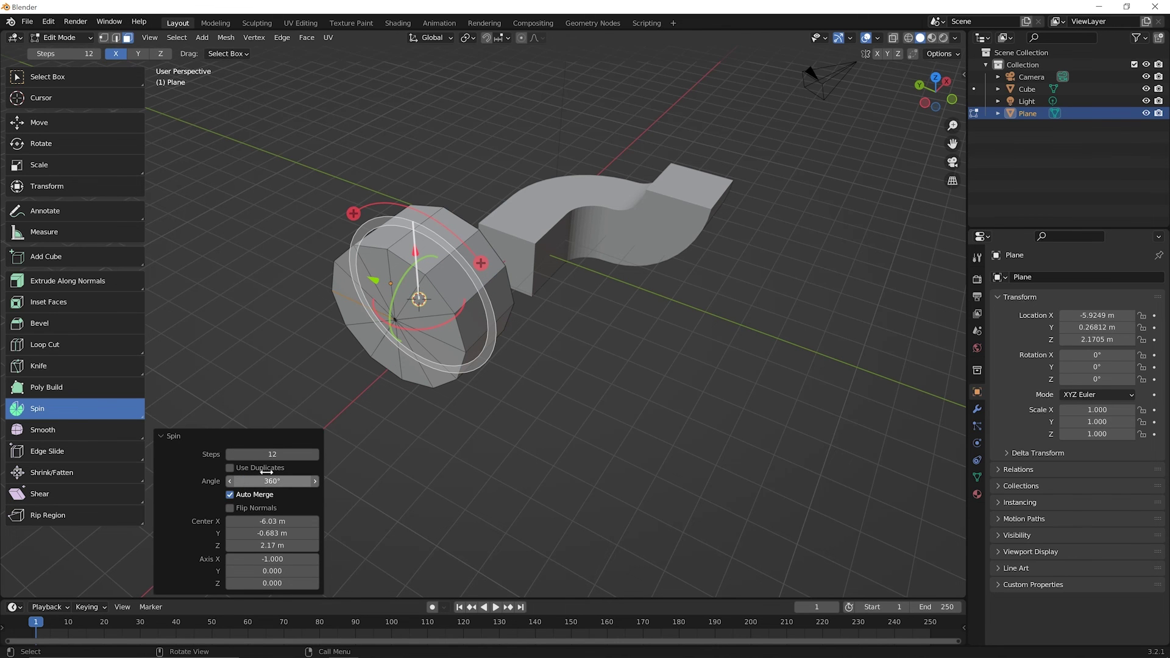
middle_click_drag(426, 292, 482, 256)
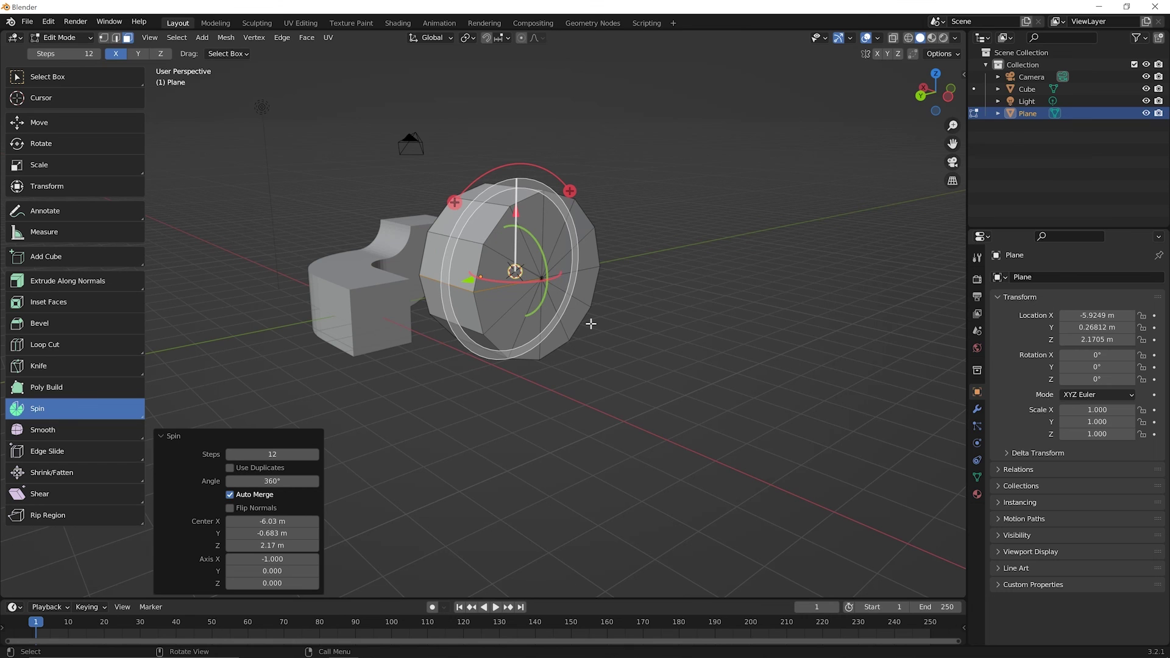
middle_click_drag(585, 328, 457, 384)
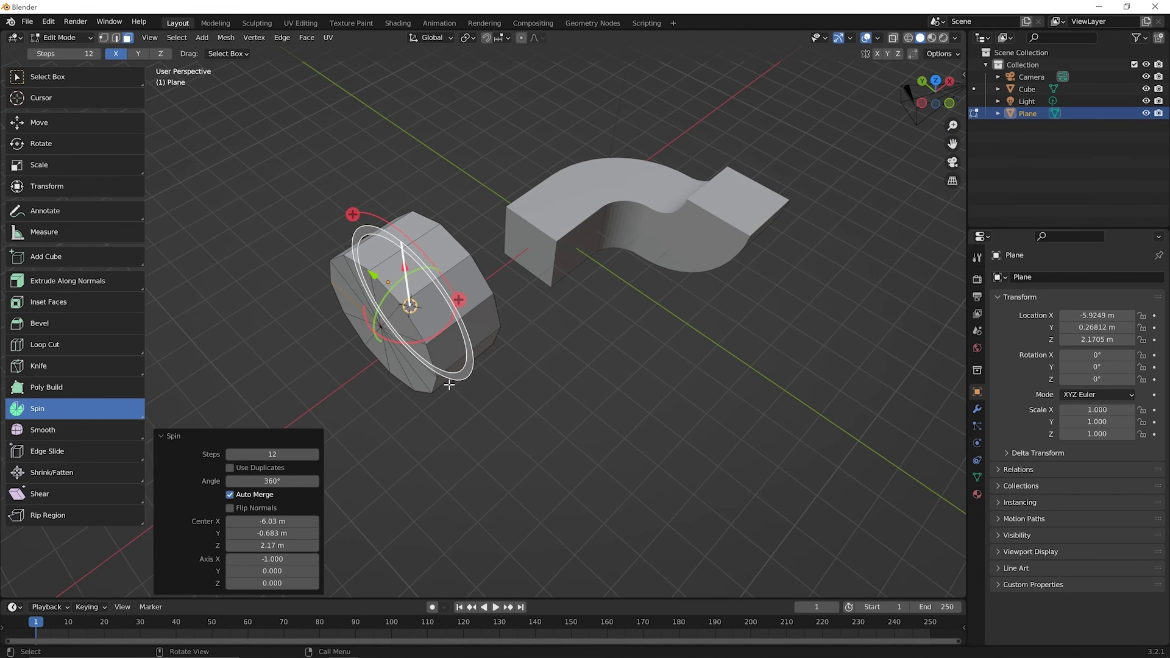